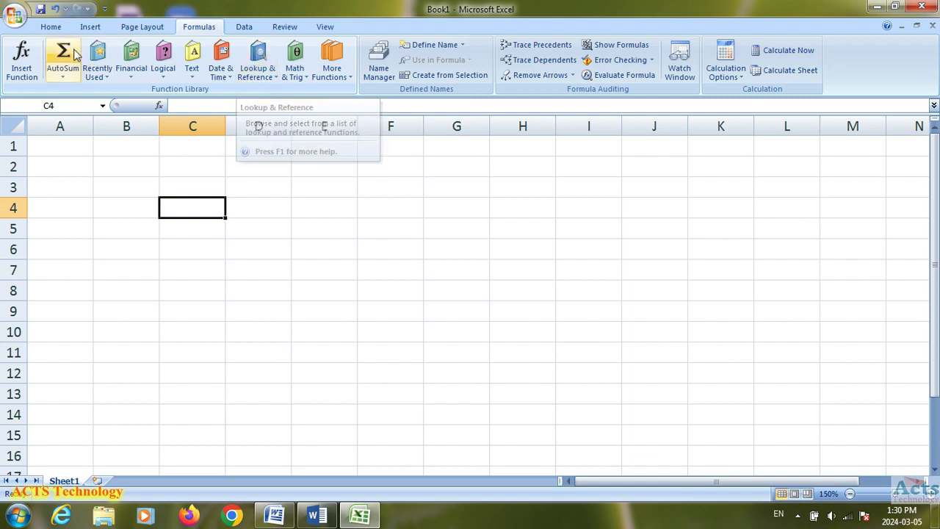
Search the Insert Function dialog for "if" and close it without inserting a function.
{"action": "left_click", "coordinate": [33, 74]}
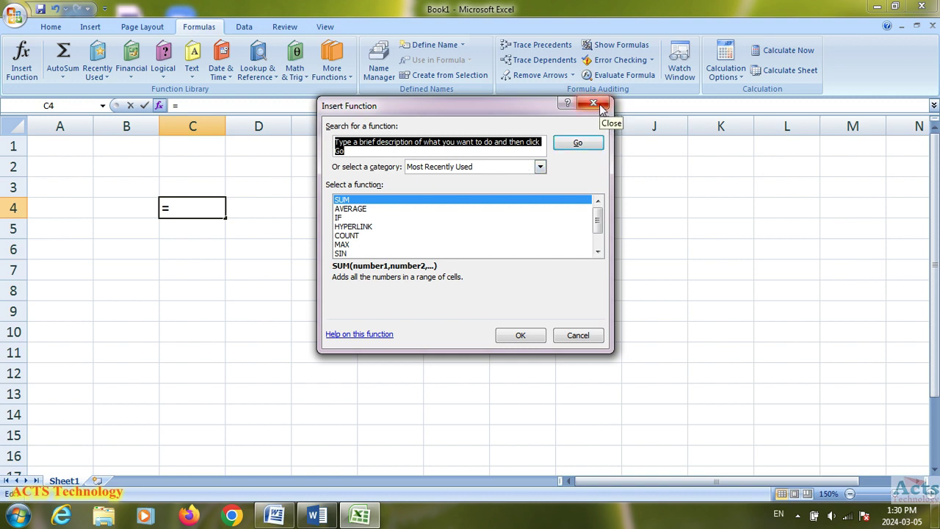
{"action": "key", "text": "BackSpace"}
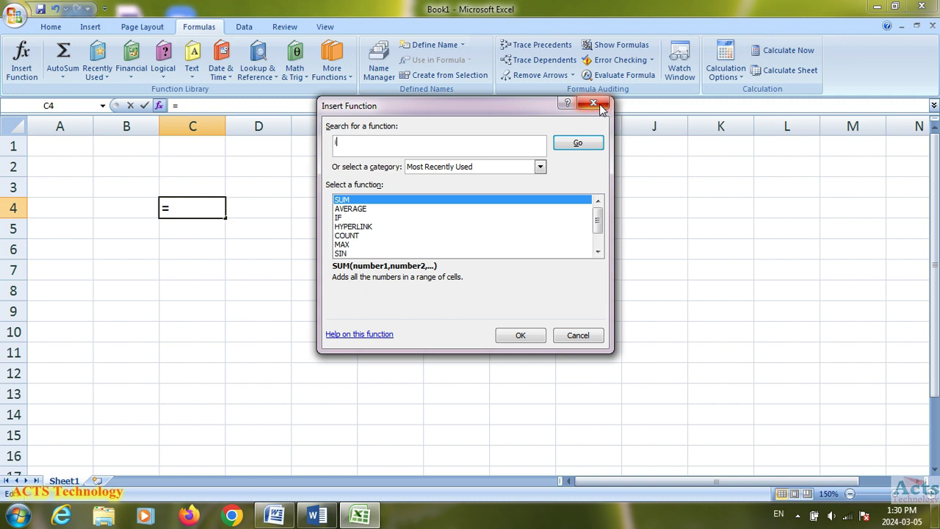
{"action": "left_click", "coordinate": [566, 147]}
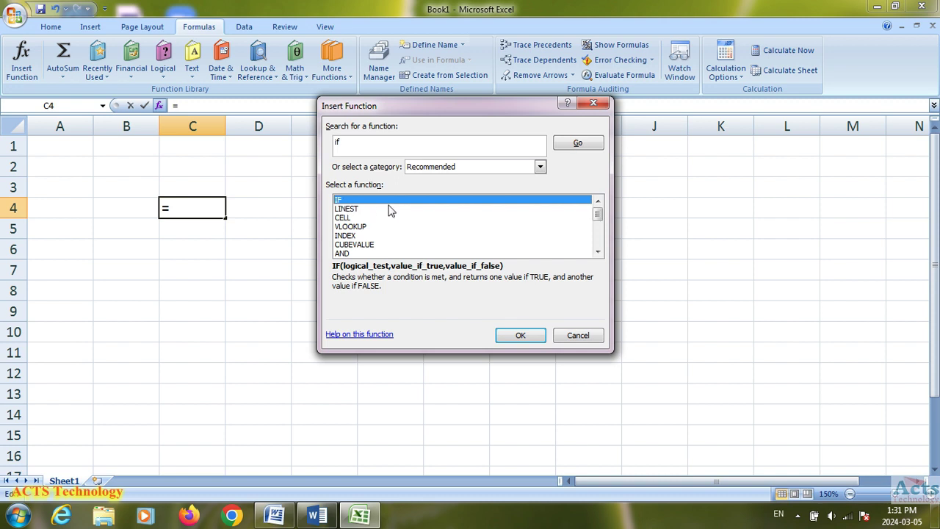
{"action": "left_click", "coordinate": [578, 335]}
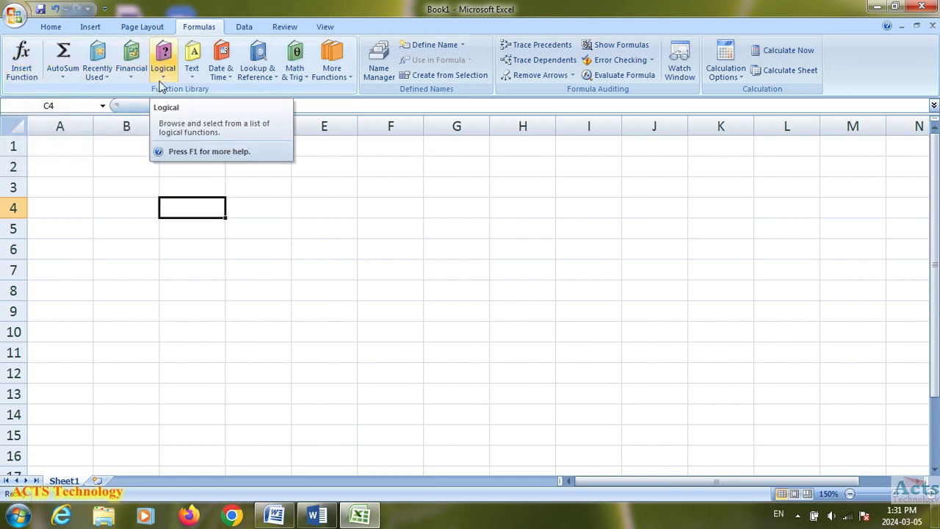
Examine the functions offered by AutoSum in both places where the command is available.
{"action": "left_click", "coordinate": [51, 27]}
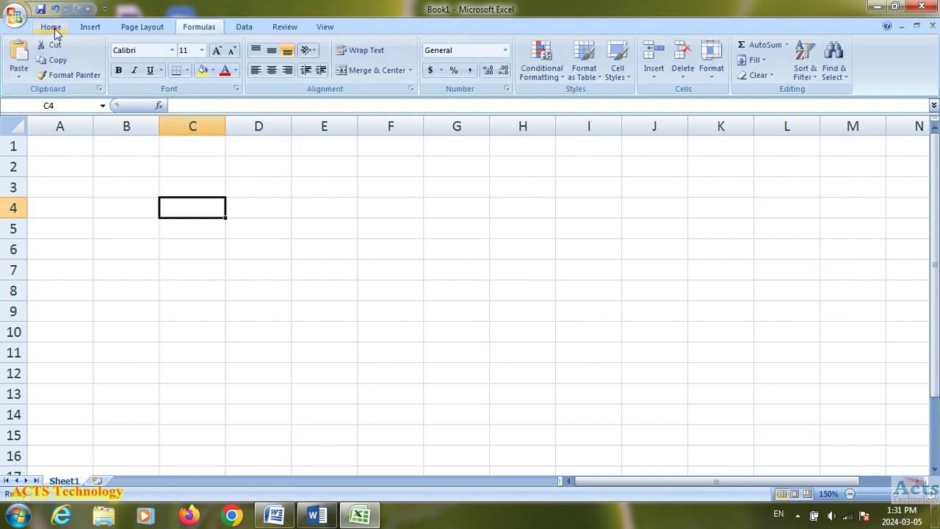
{"action": "left_click", "coordinate": [786, 45]}
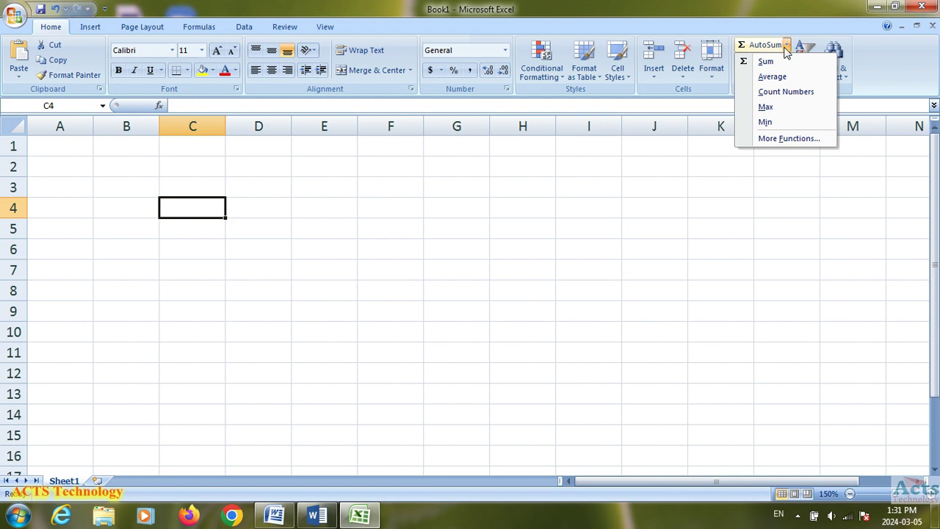
{"action": "left_click", "coordinate": [224, 205]}
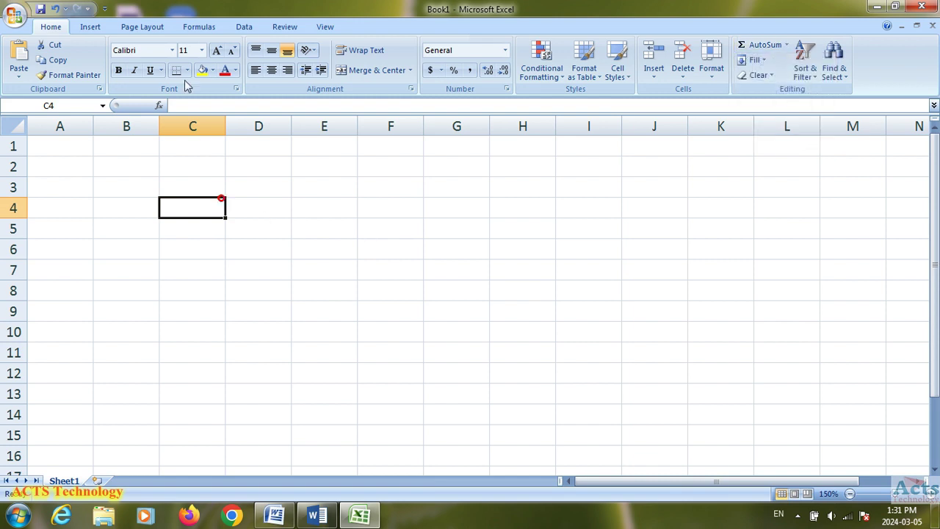
{"action": "left_click", "coordinate": [202, 28]}
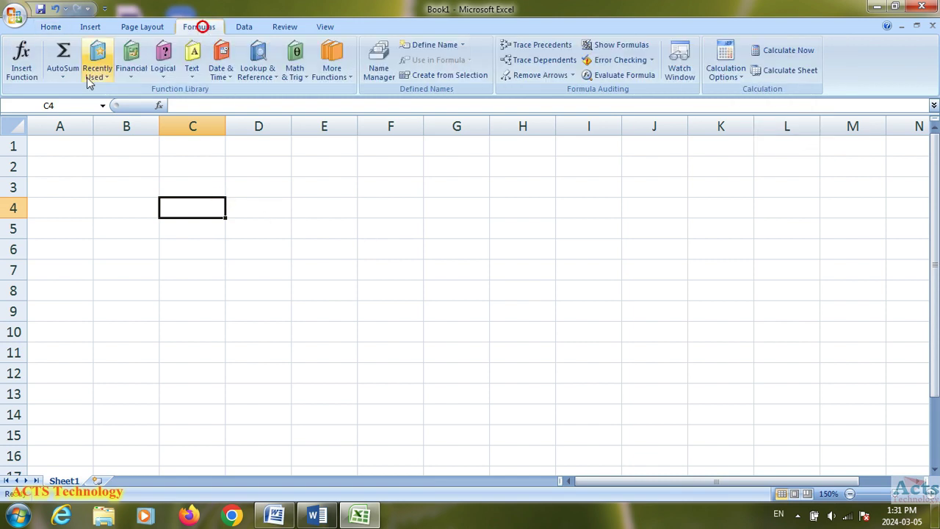
{"action": "left_click", "coordinate": [65, 76]}
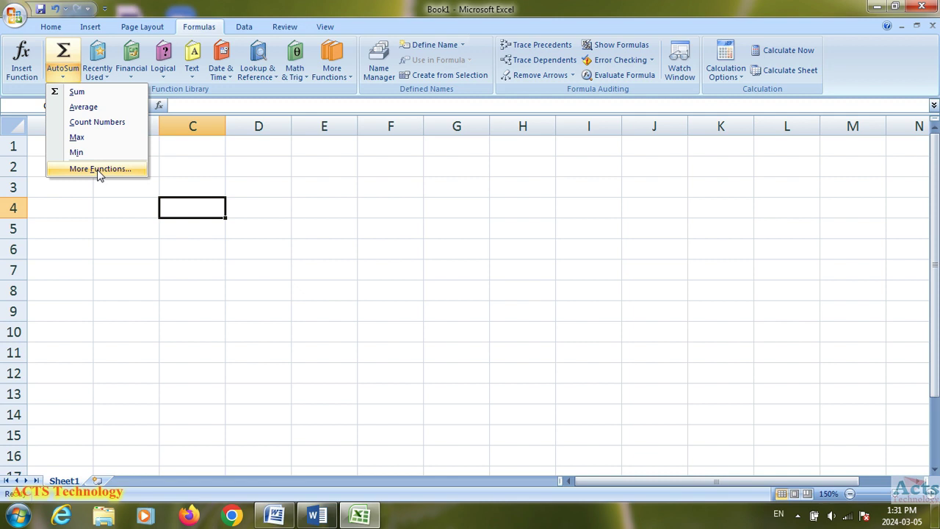
{"action": "left_click", "coordinate": [286, 192]}
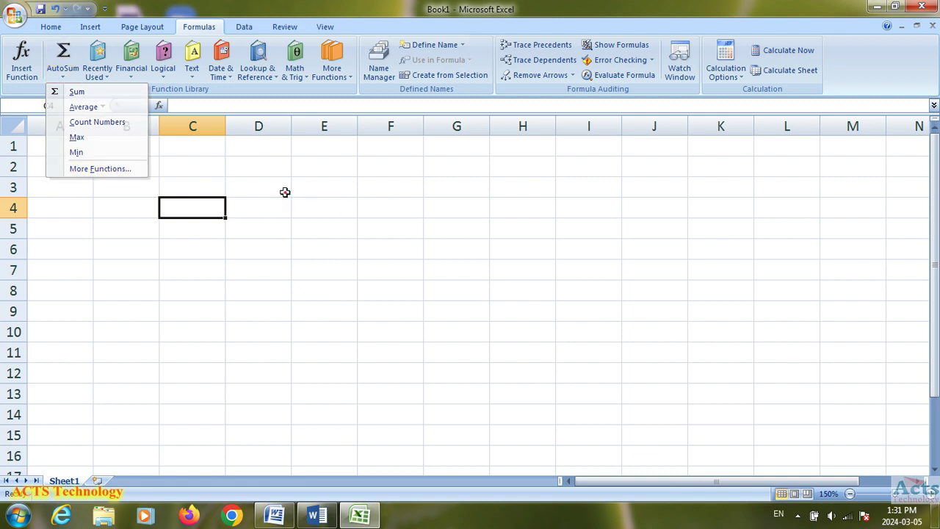
Look through the recently used and financial function lists without inserting anything.
{"action": "left_click", "coordinate": [213, 181]}
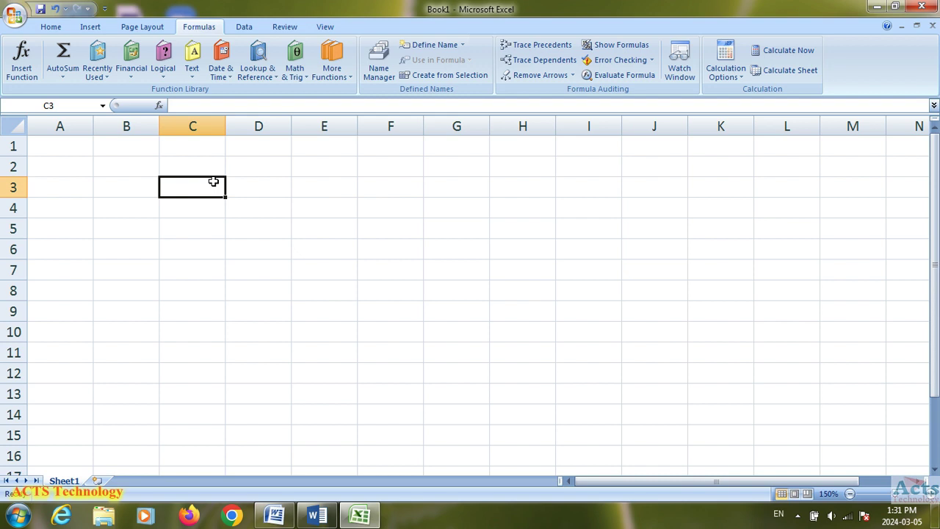
{"action": "left_click", "coordinate": [134, 179]}
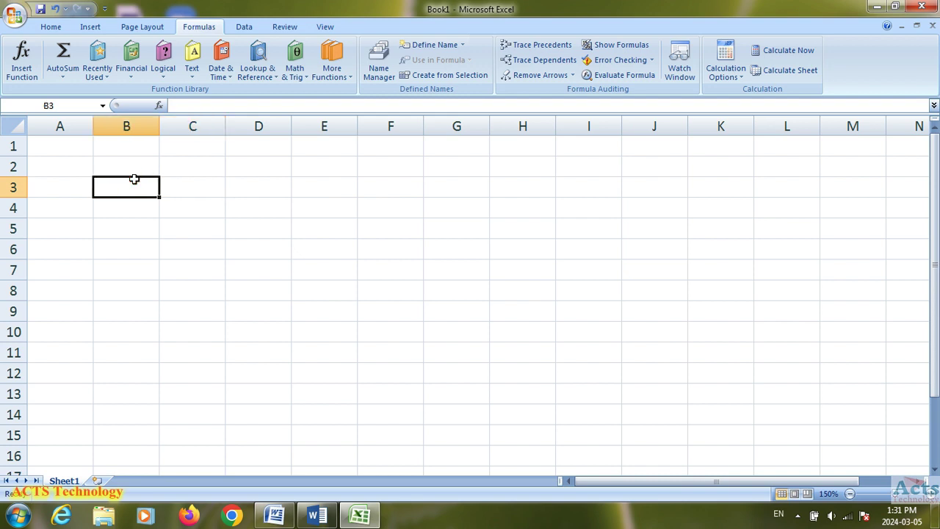
{"action": "left_click", "coordinate": [107, 74]}
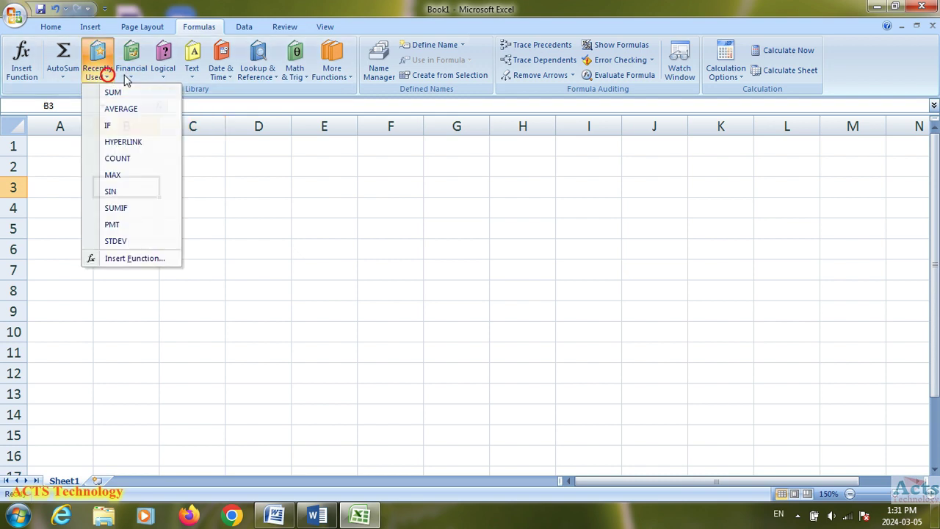
{"action": "left_click", "coordinate": [129, 73]}
{"action": "mouse_move", "coordinate": [221, 109]}
{"action": "left_mouse_down"}
{"action": "mouse_move", "coordinate": [225, 312]}
{"action": "mouse_move", "coordinate": [222, 94]}
{"action": "left_mouse_up"}
{"action": "left_click", "coordinate": [316, 192]}
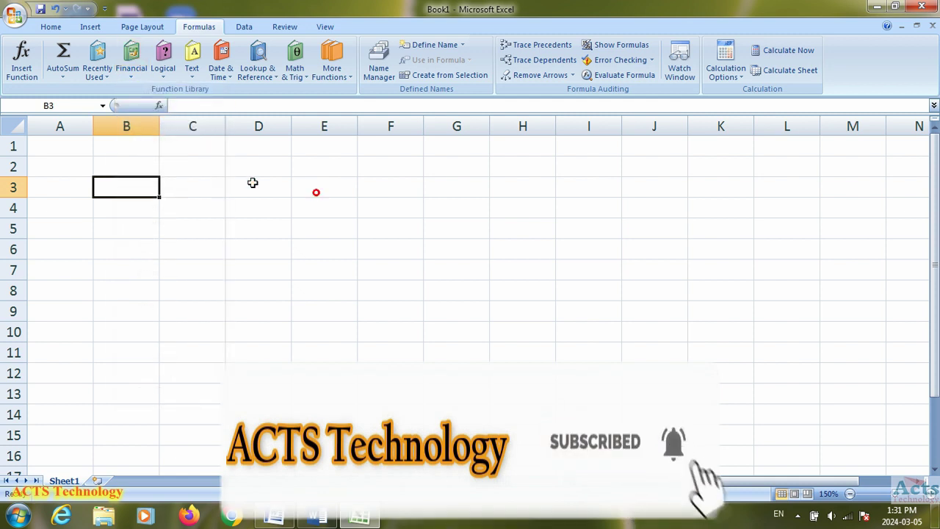
Enter the heading "Auto sum" in cell B3 and the label "sum" in B5.
{"action": "left_click", "coordinate": [210, 183]}
{"action": "left_click", "coordinate": [151, 186]}
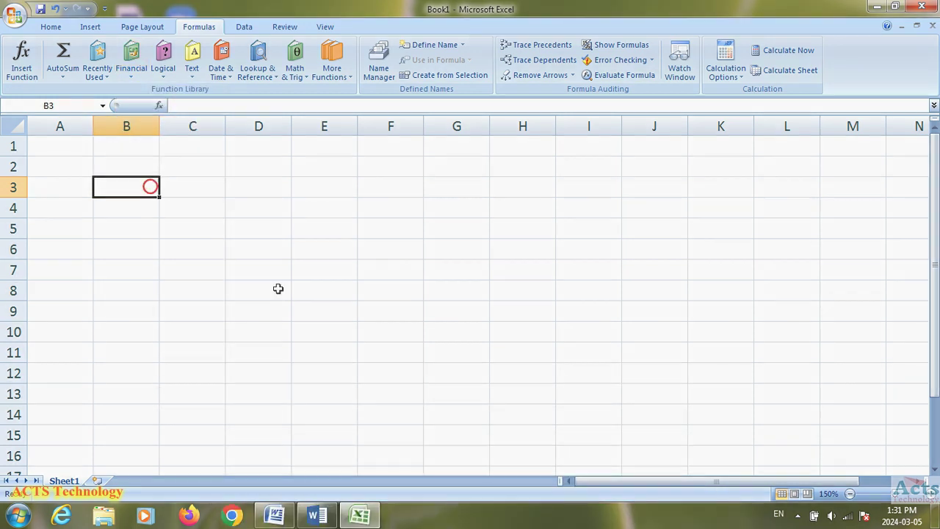
{"action": "type", "text": "Auto sum"}
{"action": "key", "text": "Return"}
{"action": "key", "text": "Return"}
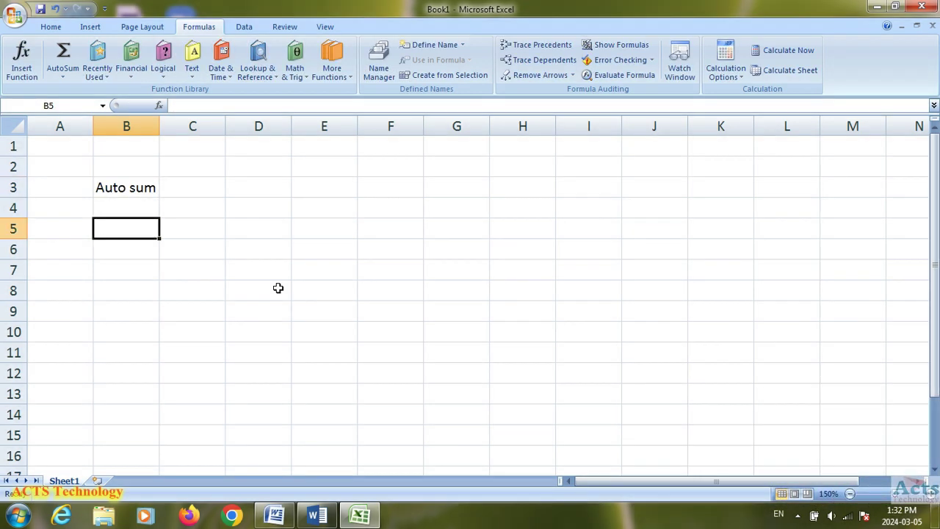
{"action": "type", "text": "sum"}
{"action": "key", "text": "Return"}
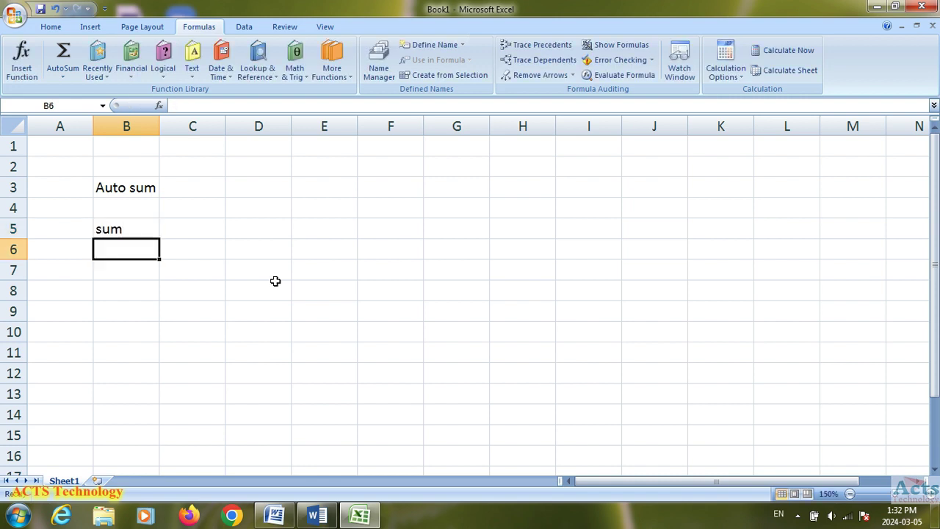
Enter the labels "average", "count", "max" and "min" in cells B6 to B9.
{"action": "type", "text": "averge"}
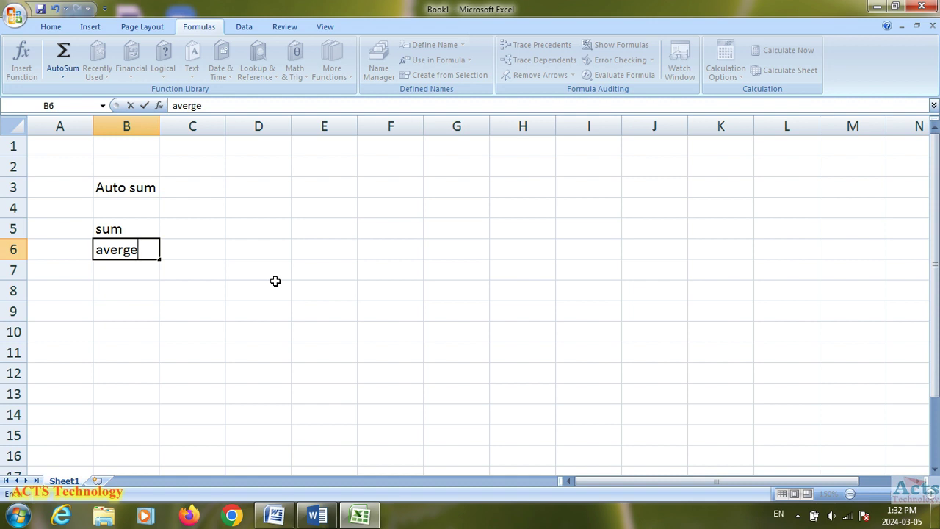
{"action": "key", "text": "BackSpace"}
{"action": "key", "text": "BackSpace"}
{"action": "type", "text": "age"}
{"action": "key", "text": "Return"}
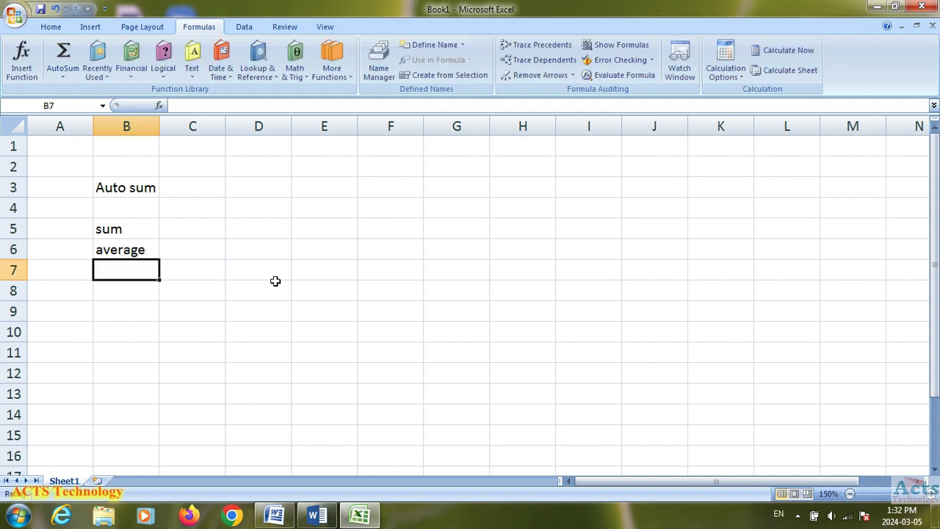
{"action": "type", "text": "count"}
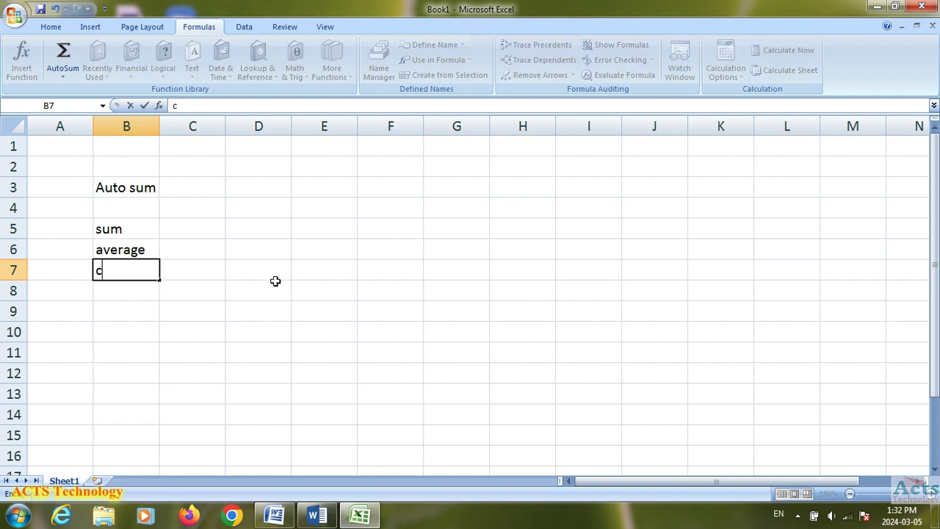
{"action": "key", "text": "Return"}
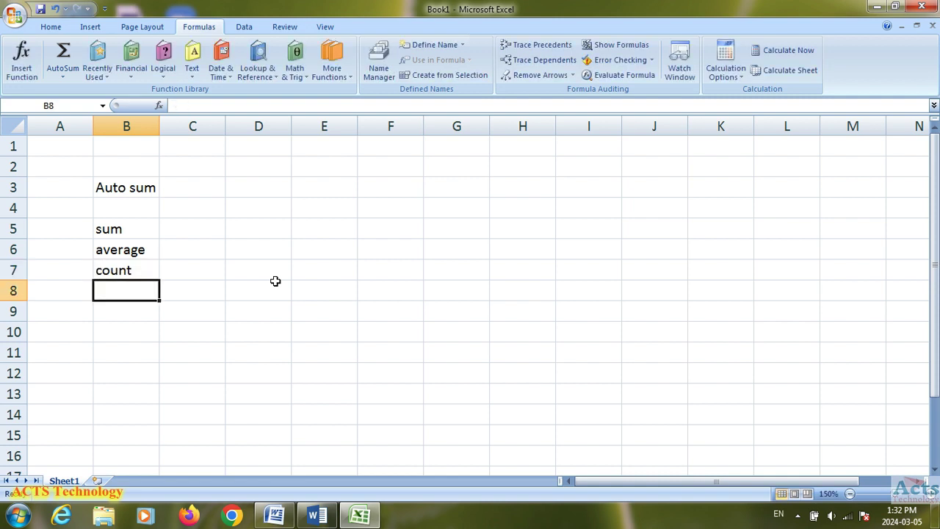
{"action": "type", "text": "ms"}
{"action": "type", "text": "ax"}
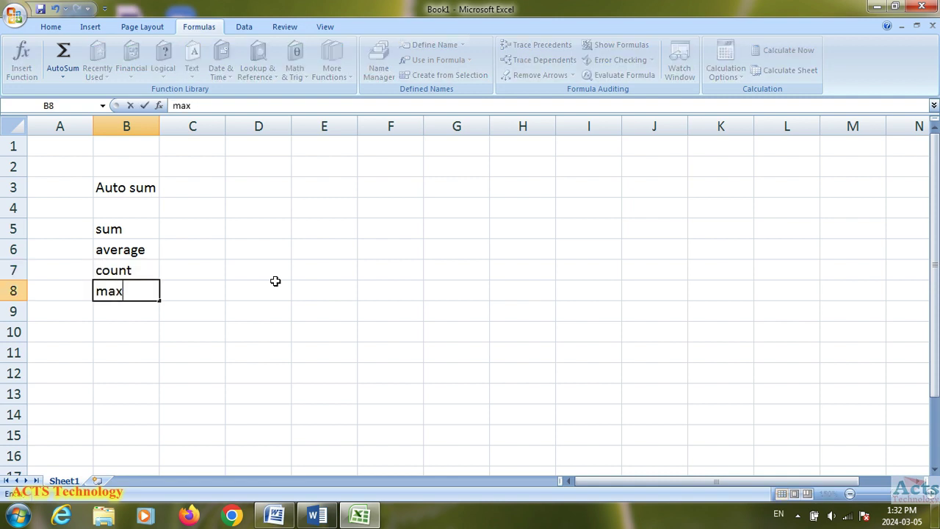
{"action": "key", "text": "Return"}
{"action": "type", "text": "min"}
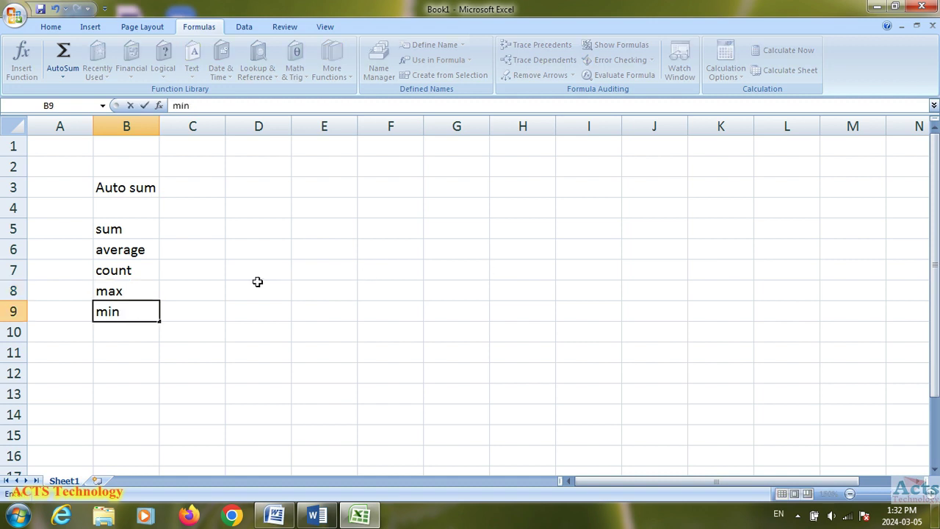
{"action": "left_click", "coordinate": [197, 265]}
Check the AutoSum function list against the labels entered in column B.
{"action": "left_click", "coordinate": [68, 77]}
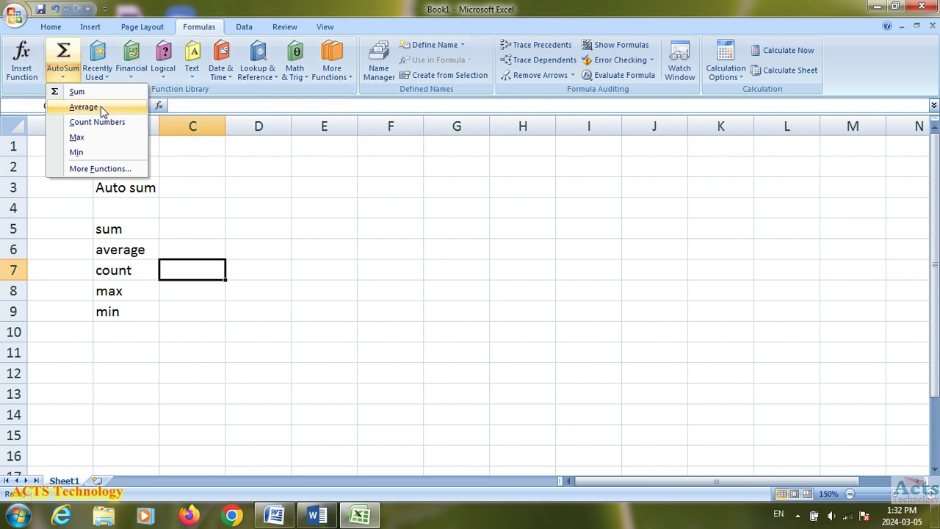
{"action": "left_click", "coordinate": [299, 229]}
{"action": "left_click", "coordinate": [478, 245]}
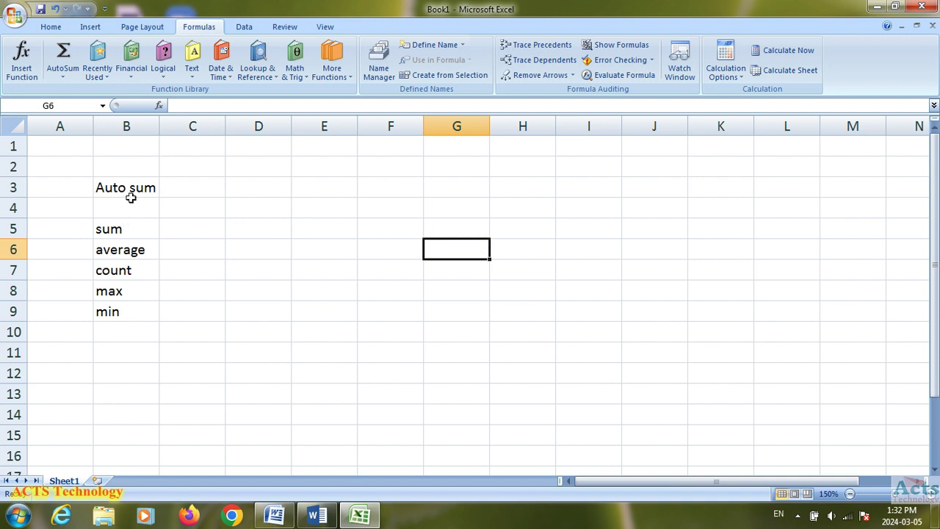
Make the heading and function labels in B3:B9 bold.
{"action": "left_click_drag", "start_coordinate": [128, 189], "coordinate": [102, 311]}
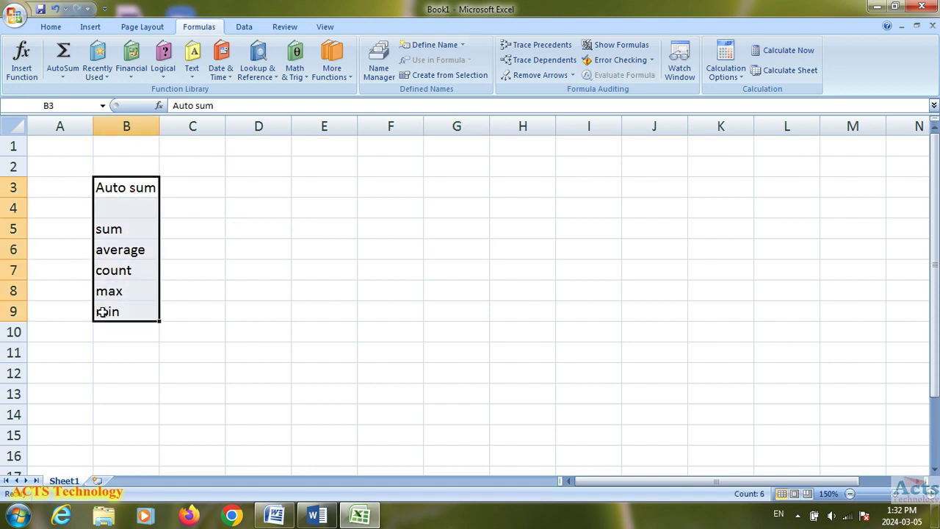
{"action": "key", "text": "ctrl+b"}
{"action": "left_click", "coordinate": [305, 278]}
Enter the table headers "sn", "name", "eng", "nep" and "mat" in cells E4 to I4.
{"action": "left_click", "coordinate": [338, 212]}
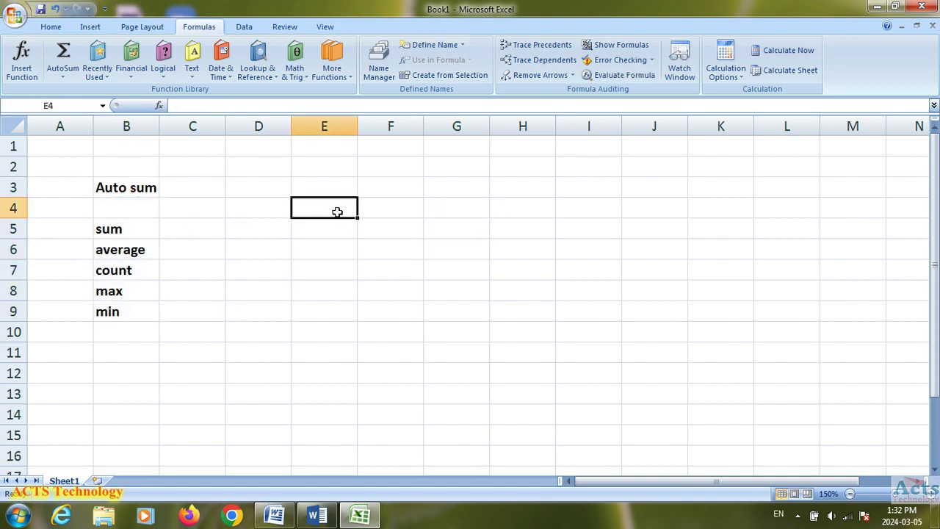
{"action": "type", "text": "n"}
{"action": "key", "text": "BackSpace"}
{"action": "type", "text": "sn"}
{"action": "key", "text": "Tab"}
{"action": "type", "text": "name"}
{"action": "key", "text": "Tab"}
{"action": "type", "text": "eng"}
{"action": "key", "text": "Tab"}
{"action": "type", "text": "nep"}
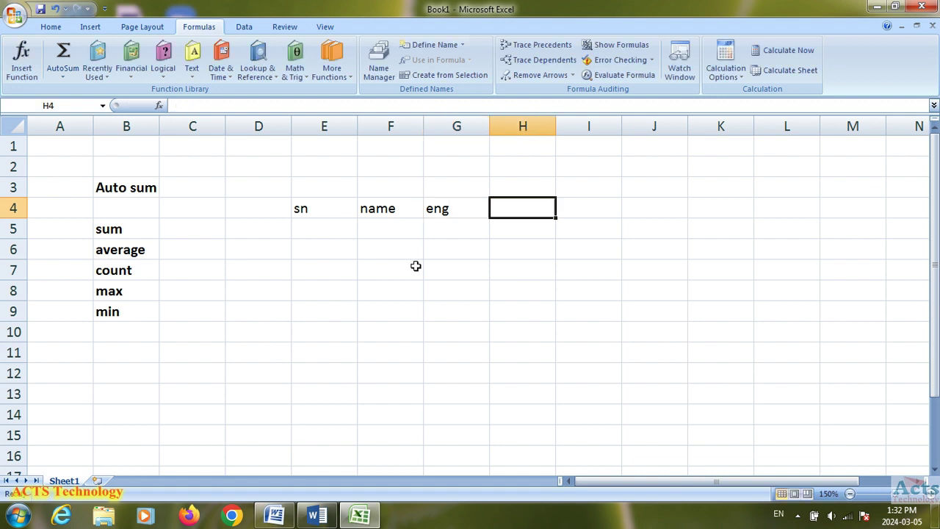
{"action": "key", "text": "Tab"}
{"action": "type", "text": "m"}
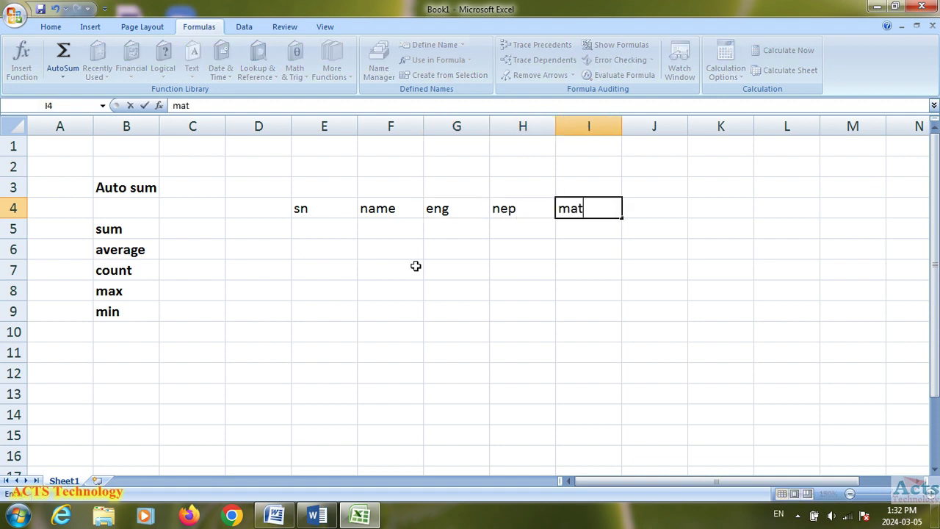
{"action": "key", "text": "Tab"}
Number the rows under "sn" from 1 to 5 in E5:E9 by entering 1 and filling the series down.
{"action": "key", "text": "Down"}
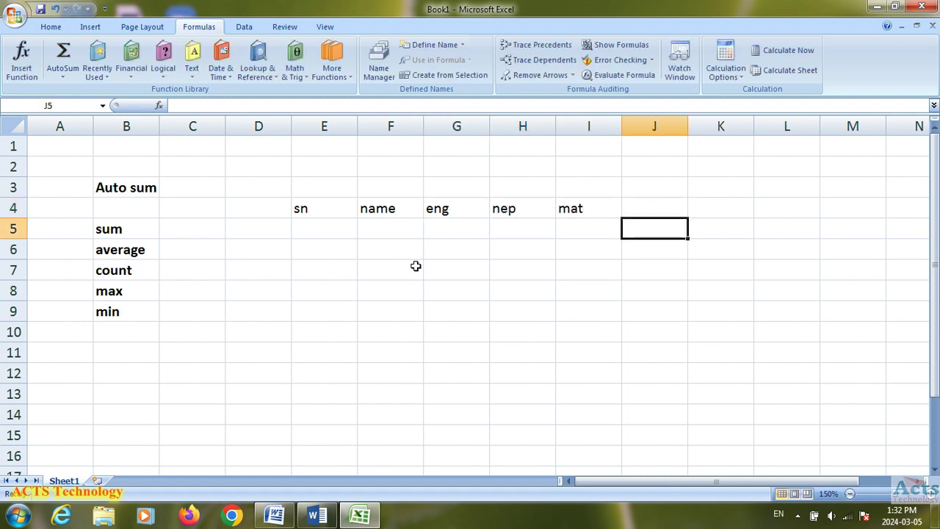
{"action": "key", "text": "Down"}
{"action": "key", "text": "Down"}
{"action": "key", "text": "Left"}
{"action": "key", "text": "Up"}
{"action": "key", "text": "Up"}
{"action": "key", "text": "Left"}
{"action": "key", "text": "Left"}
{"action": "key", "text": "Left"}
{"action": "key", "text": "Left"}
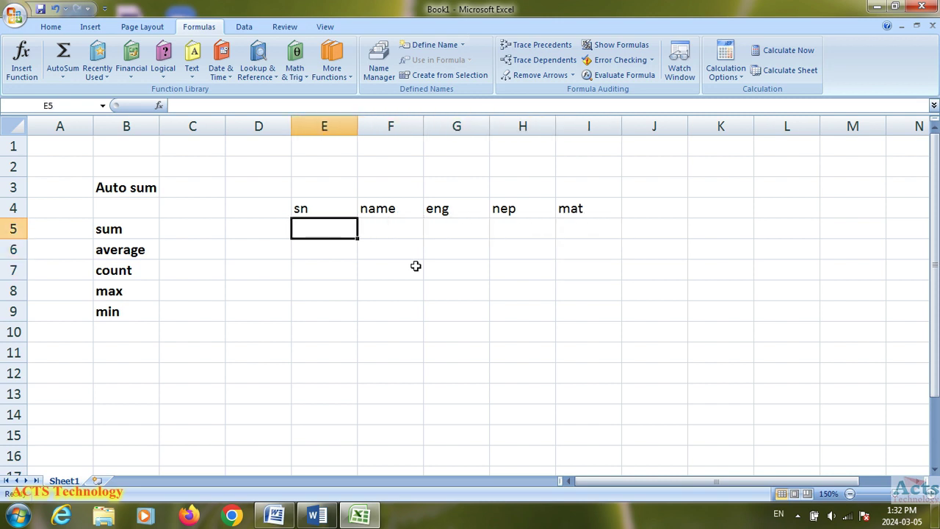
{"action": "type", "text": "1"}
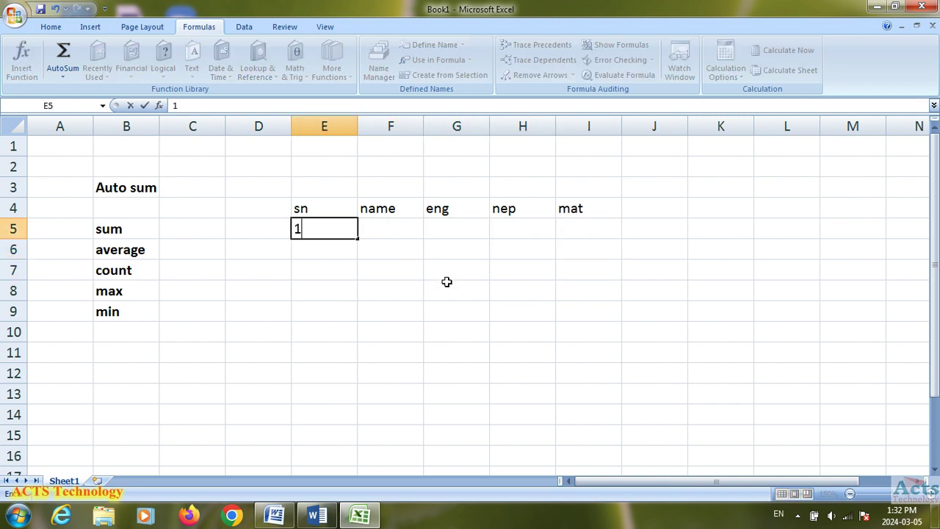
{"action": "left_click", "coordinate": [355, 237]}
{"action": "left_click_drag", "start_coordinate": [357, 239], "coordinate": [349, 322]}
Enter five students' first names under "name" in cells F5 to F9.
{"action": "left_click", "coordinate": [403, 228]}
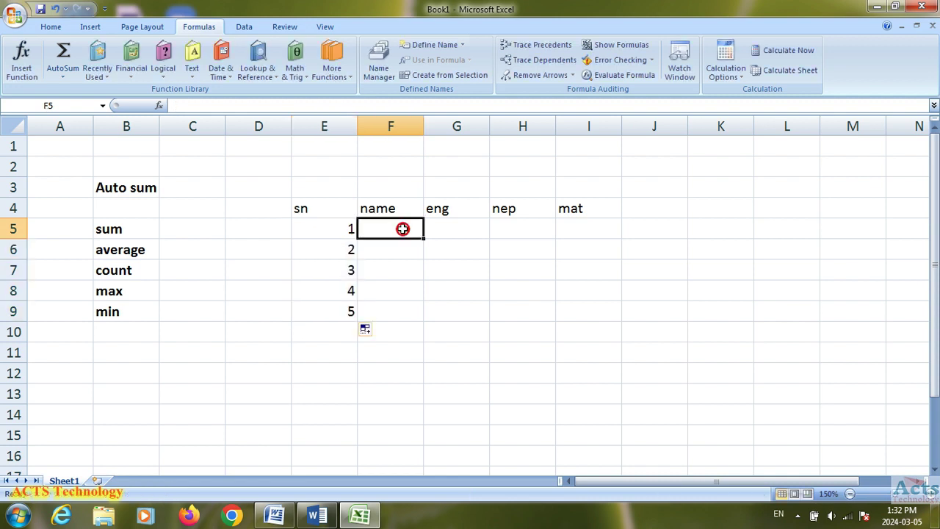
{"action": "type", "text": "ram"}
{"action": "key", "text": "Return"}
{"action": "type", "text": "hai"}
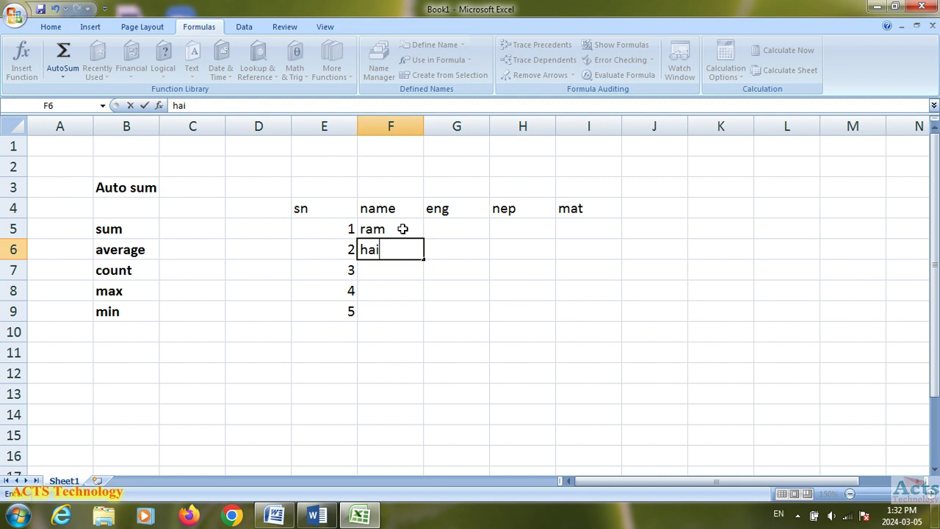
{"action": "key", "text": "Return"}
{"action": "type", "text": "sita"}
{"action": "key", "text": "Return"}
{"action": "type", "text": "gita"}
{"action": "key", "text": "Return"}
{"action": "type", "text": "manis"}
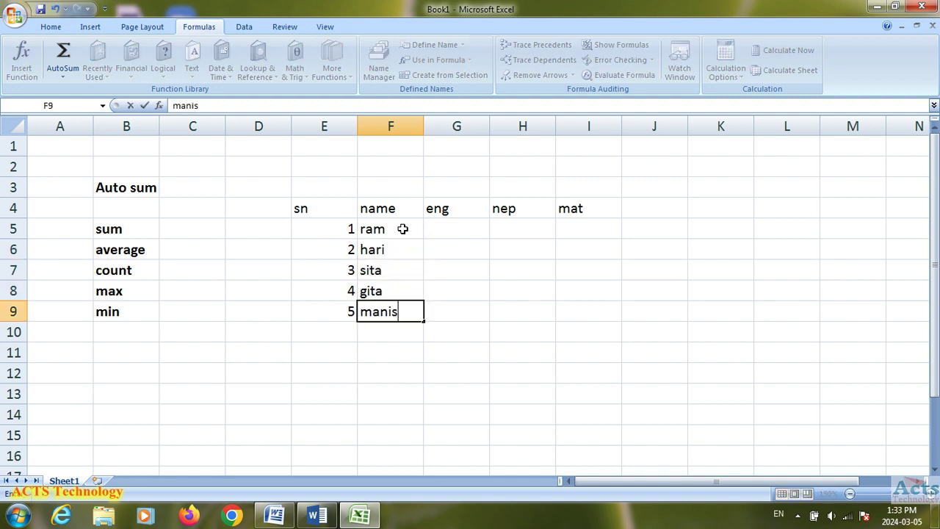
{"action": "type", "text": "h"}
{"action": "key", "text": "Tab"}
Enter the first student's marks in row 5: 54 for eng, 98 for nep and 98 for mat.
{"action": "key", "text": "Up"}
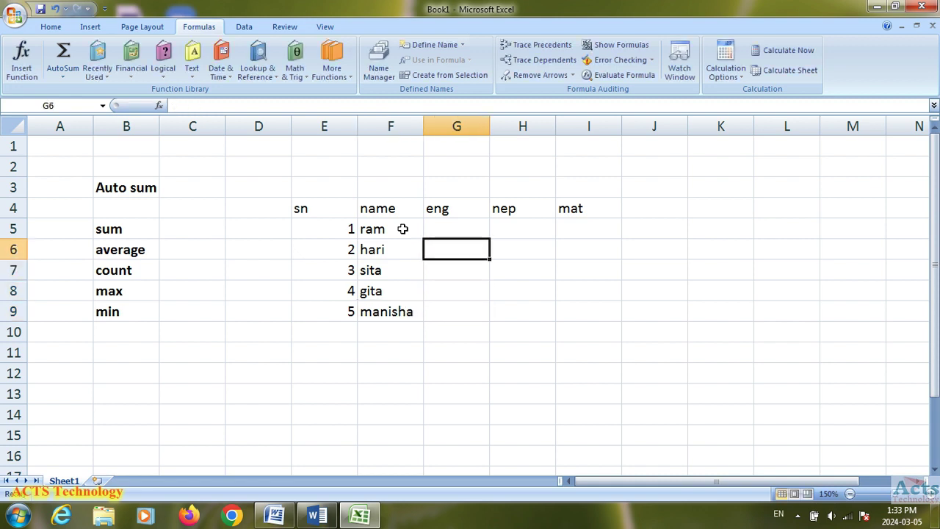
{"action": "key", "text": "Up"}
{"action": "type", "text": "54"}
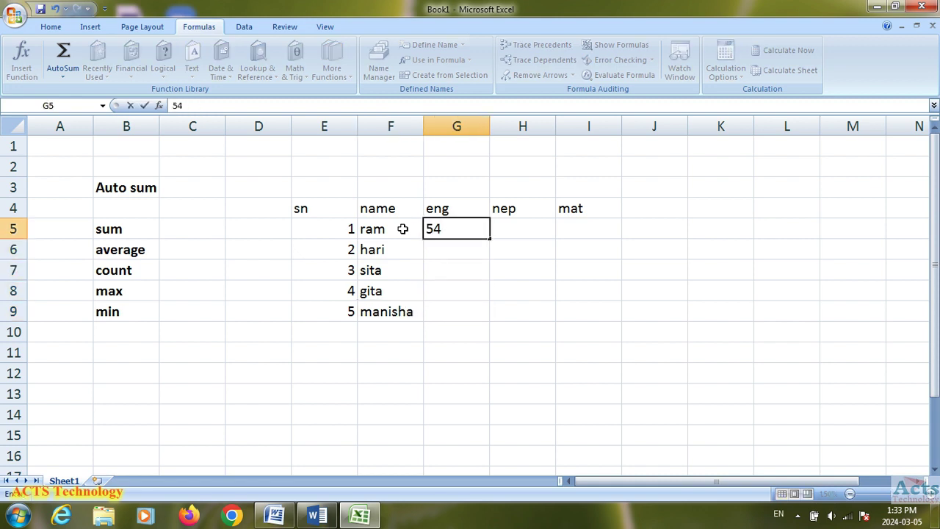
{"action": "key", "text": "Tab"}
{"action": "type", "text": "98"}
{"action": "key", "text": "Tab"}
{"action": "type", "text": "08"}
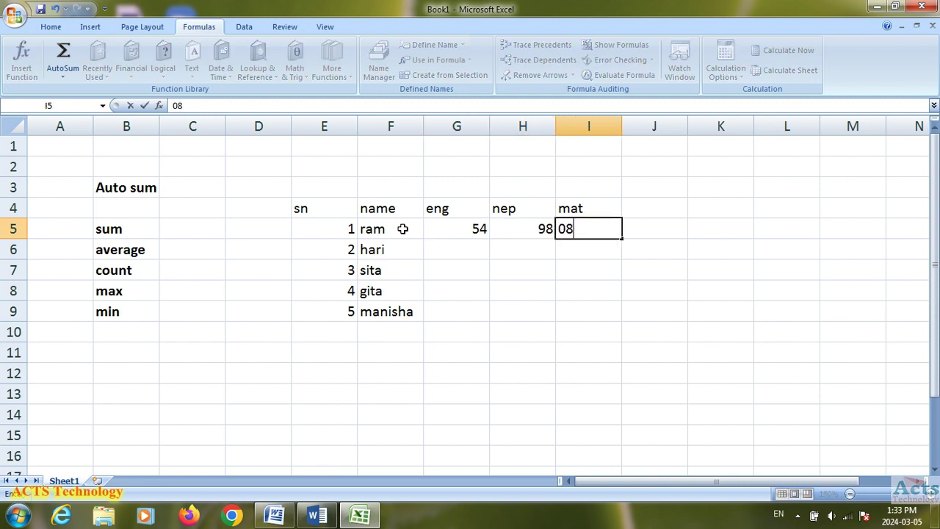
{"action": "key", "text": "BackSpace"}
{"action": "type", "text": "98"}
{"action": "key", "text": "Return"}
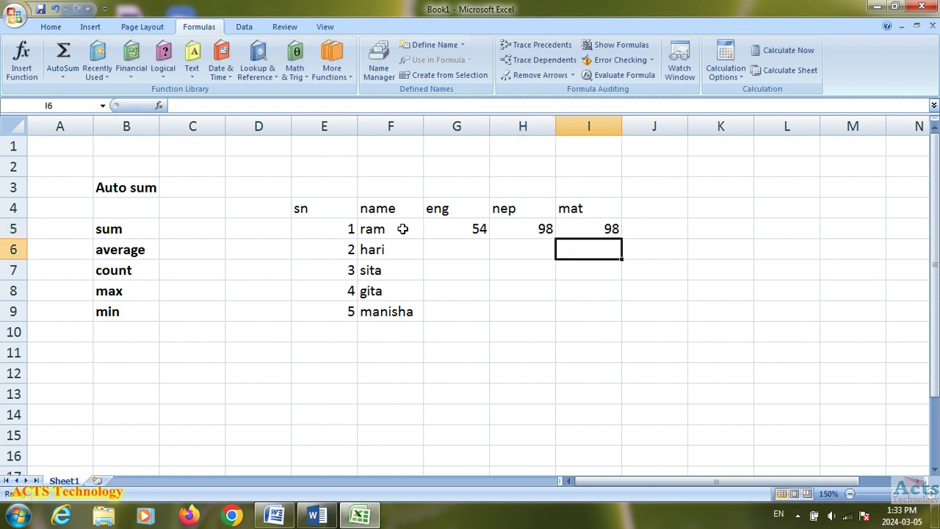
Enter the second student's marks in row 6: 87 for eng, 98 for nep and 98 for mat.
{"action": "key", "text": "Left"}
{"action": "key", "text": "Left"}
{"action": "type", "text": "87"}
{"action": "key", "text": "Tab"}
{"action": "key", "text": "Tab"}
{"action": "type", "text": "98"}
{"action": "key", "text": "Tab"}
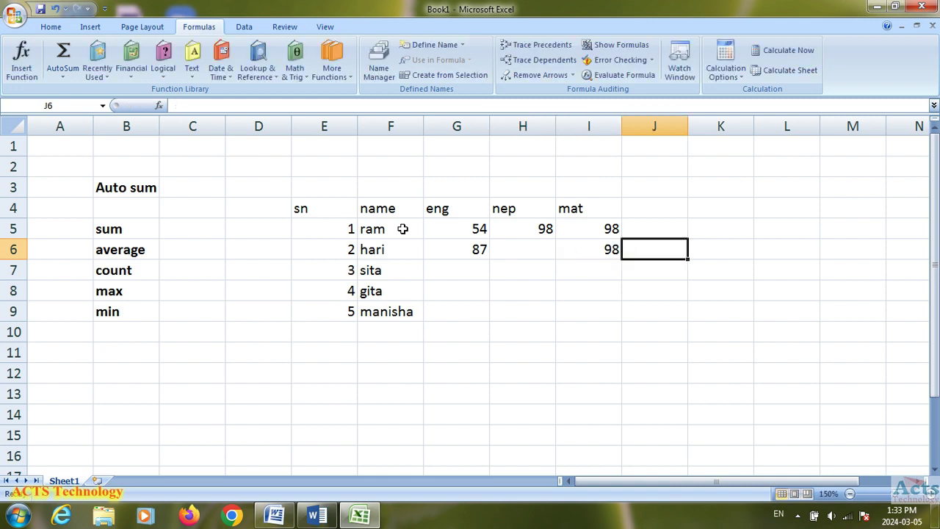
{"action": "key", "text": "Left"}
{"action": "key", "text": "Left"}
{"action": "type", "text": "98"}
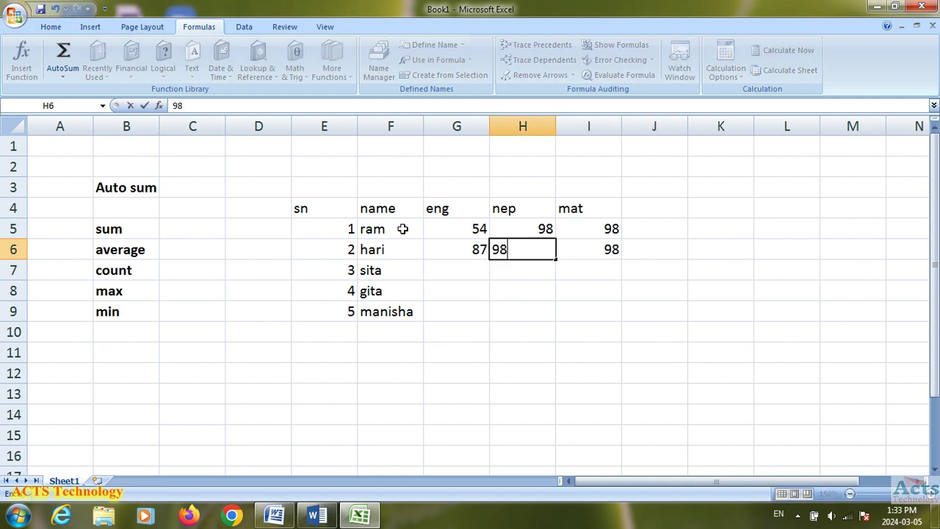
{"action": "key", "text": "Return"}
Enter the third student's marks in row 7: 67 for eng, 87 for nep and 78 for mat.
{"action": "key", "text": "Left"}
{"action": "key", "text": "Left"}
{"action": "key", "text": "Right"}
{"action": "type", "text": "67"}
{"action": "key", "text": "Right"}
{"action": "type", "text": "87"}
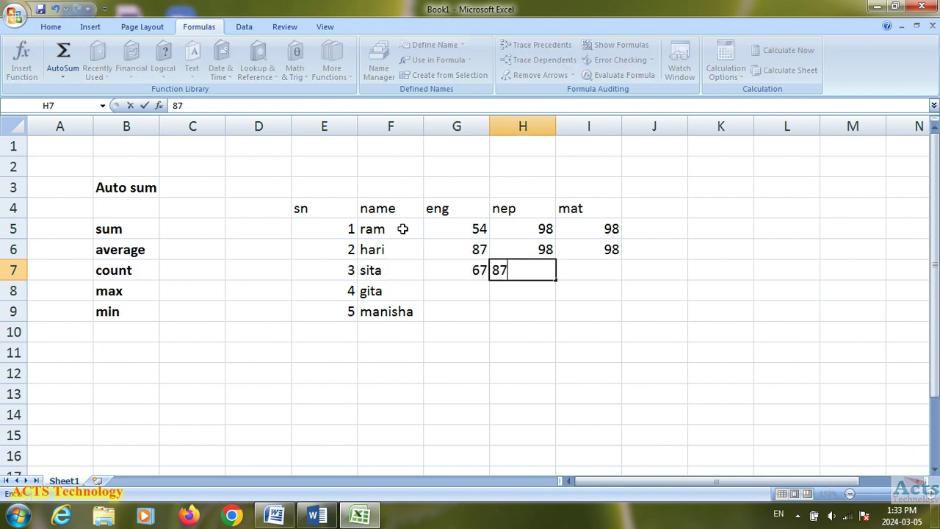
{"action": "key", "text": "Right"}
{"action": "type", "text": "78"}
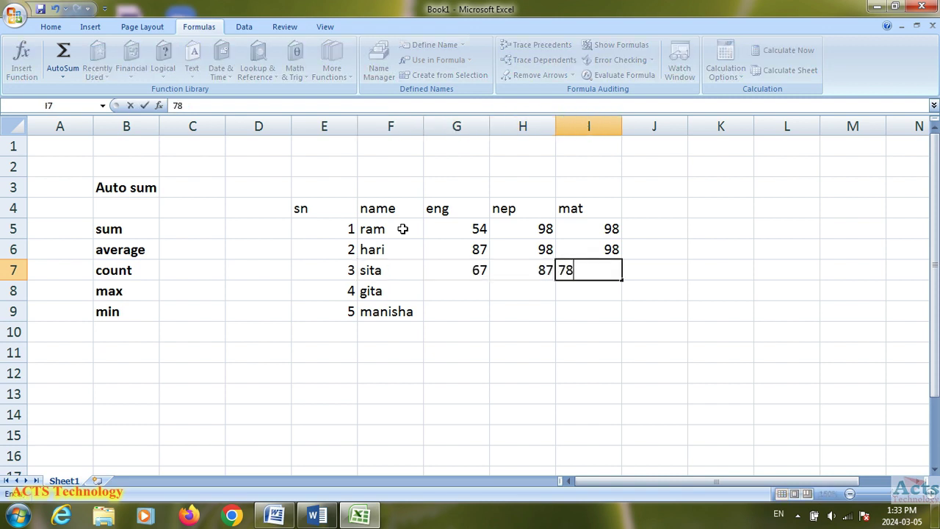
{"action": "key", "text": "Return"}
Enter the fourth student's marks in row 8: 67 for eng, 98 for nep and 89 for mat.
{"action": "key", "text": "Left"}
{"action": "key", "text": "Left"}
{"action": "type", "text": "67"}
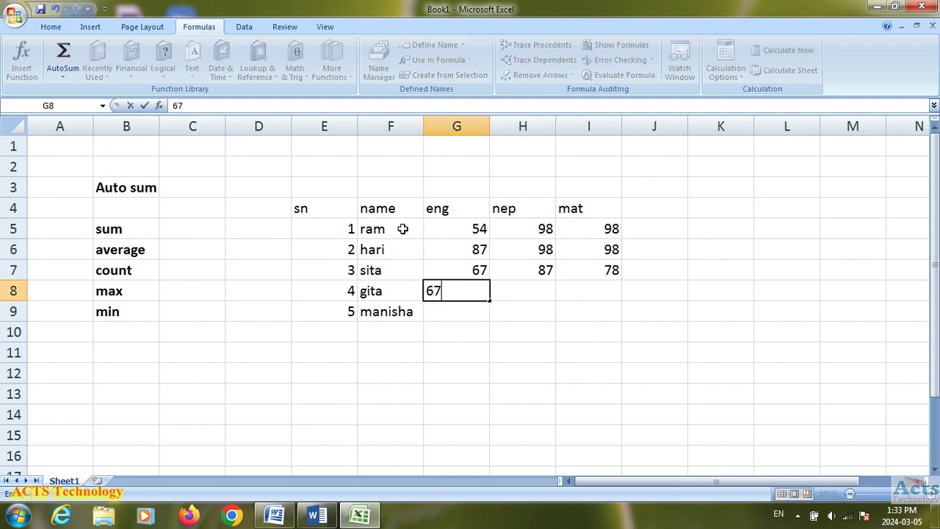
{"action": "key", "text": "Right"}
{"action": "type", "text": "98"}
{"action": "key", "text": "Right"}
{"action": "type", "text": "89"}
{"action": "key", "text": "Down"}
Enter the fifth student's marks in row 9: 56 for eng, 56 for nep and 45 for mat.
{"action": "key", "text": "Left"}
{"action": "key", "text": "Left"}
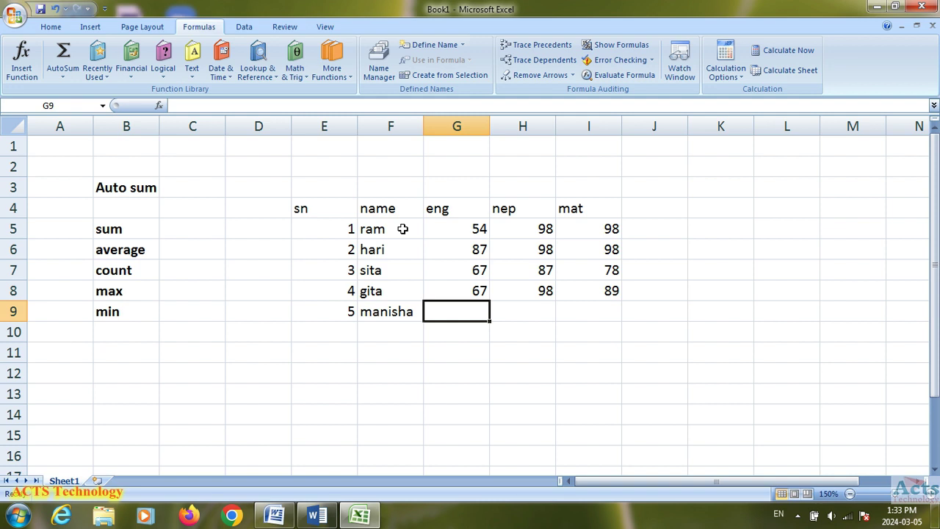
{"action": "type", "text": "56"}
{"action": "key", "text": "Right"}
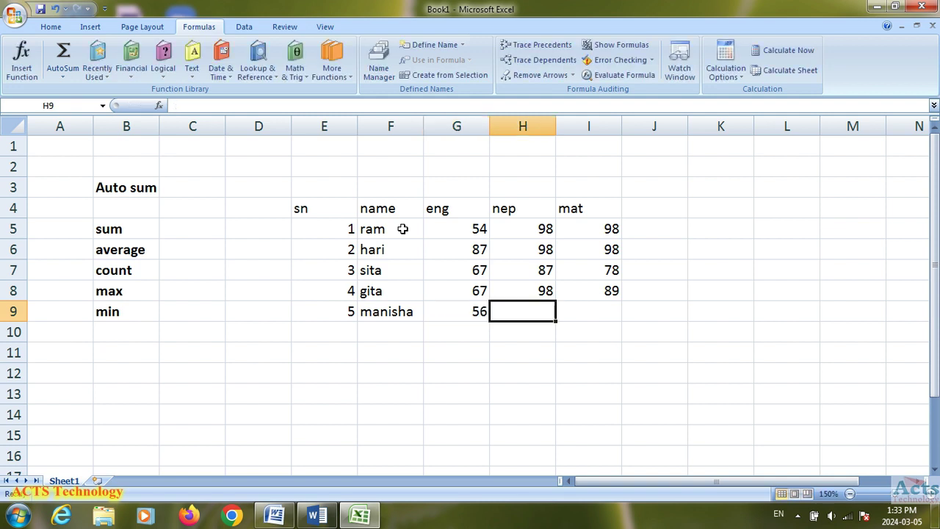
{"action": "type", "text": "56"}
{"action": "key", "text": "Right"}
{"action": "type", "text": "45"}
{"action": "left_click", "coordinate": [694, 313]}
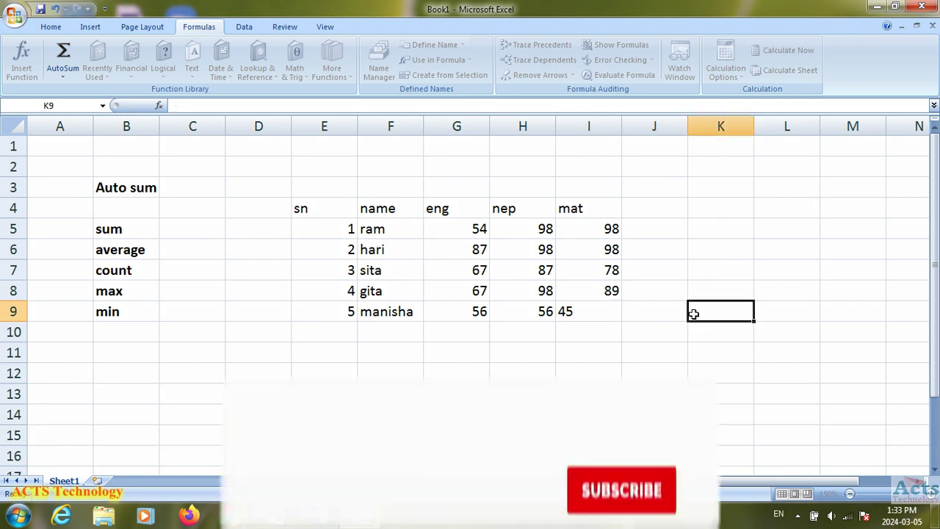
Add the column header "total" in cell J4 beside "mat".
{"action": "left_click", "coordinate": [657, 212]}
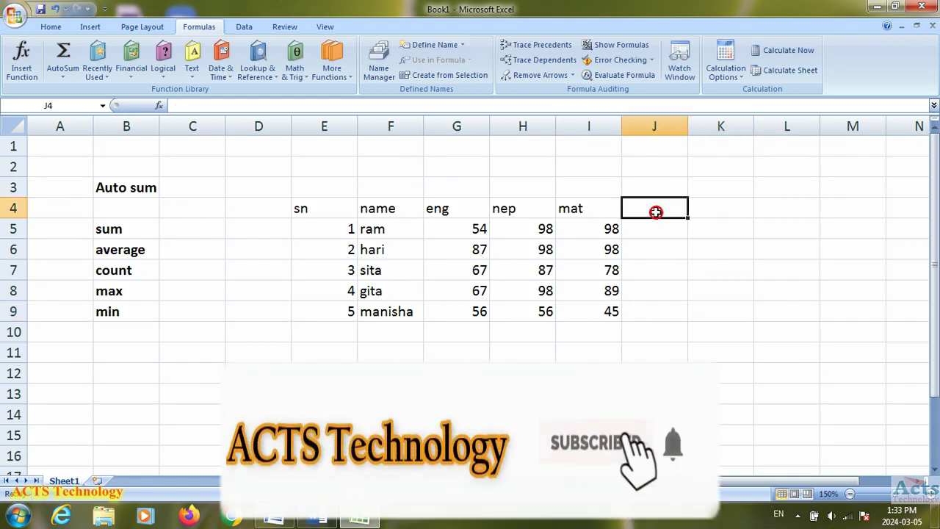
{"action": "type", "text": "total"}
{"action": "key", "text": "Return"}
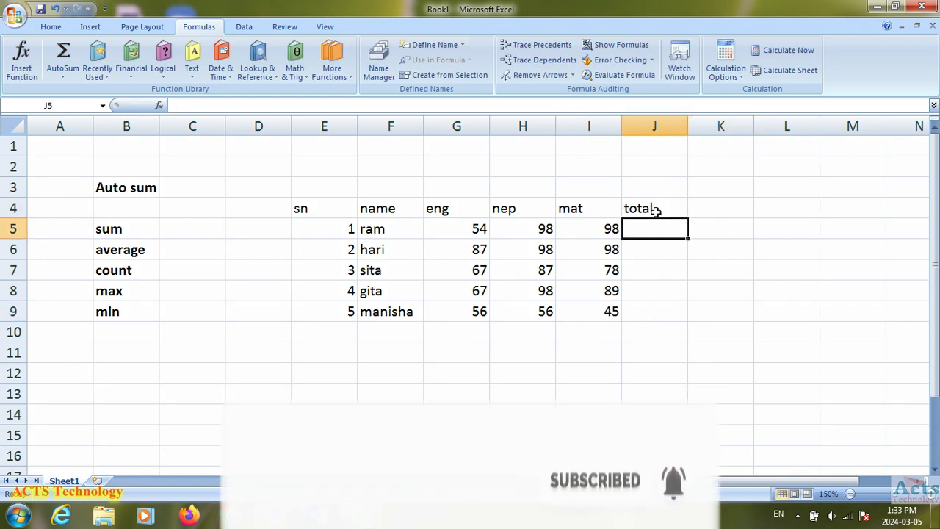
Total the first student's marks in J5 with =SUM(G5:I5) and fill the formula down to J9.
{"action": "left_click", "coordinate": [640, 263]}
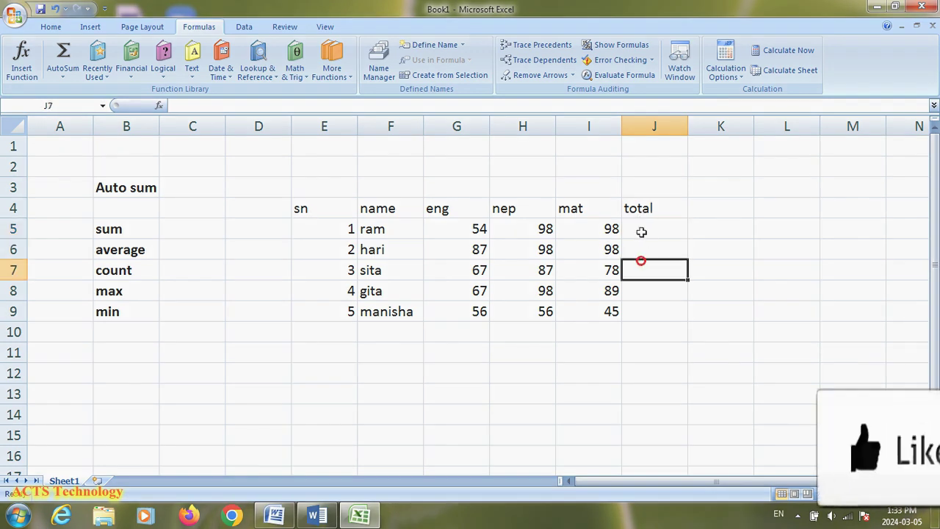
{"action": "left_click", "coordinate": [639, 235]}
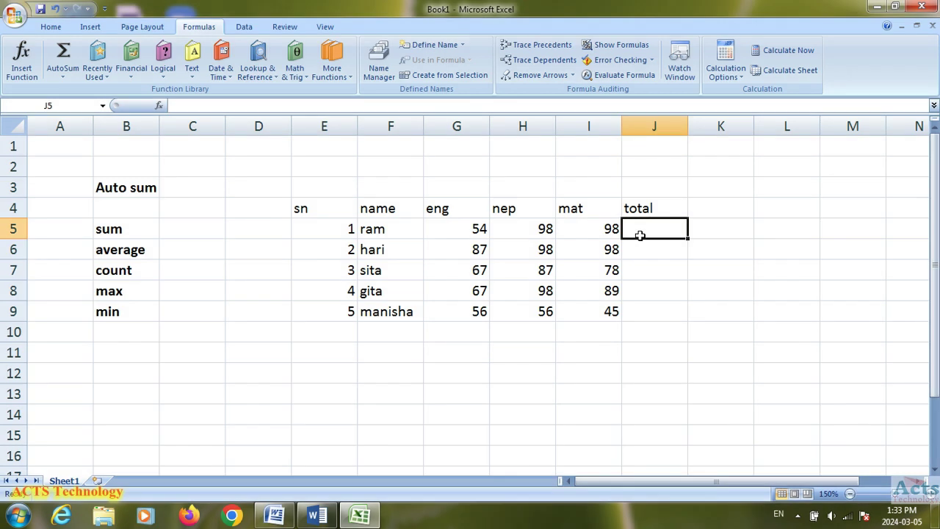
{"action": "type", "text": "=sum"}
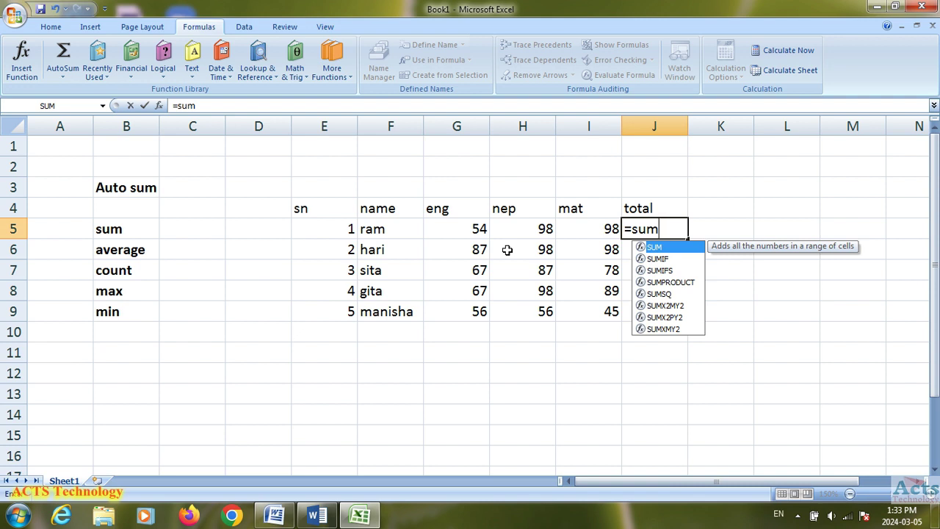
{"action": "key", "text": "Tab"}
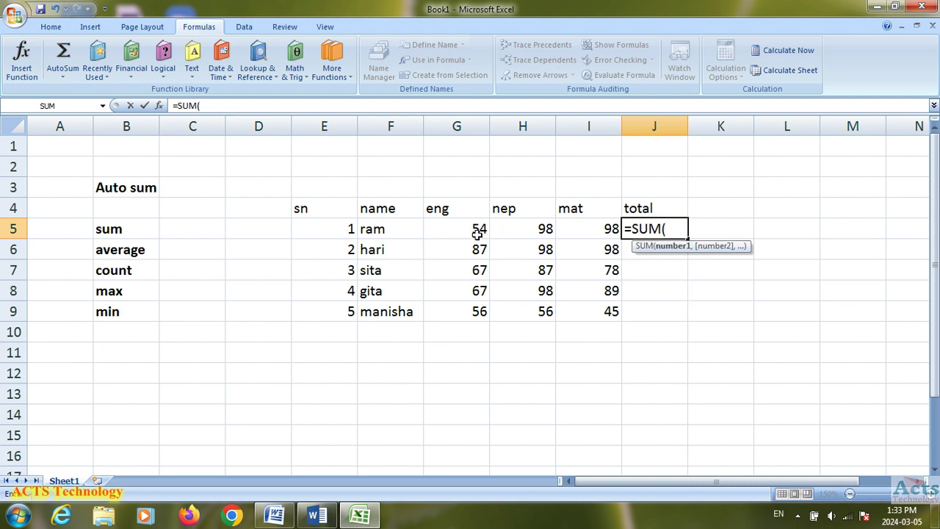
{"action": "left_click_drag", "start_coordinate": [453, 231], "coordinate": [574, 228]}
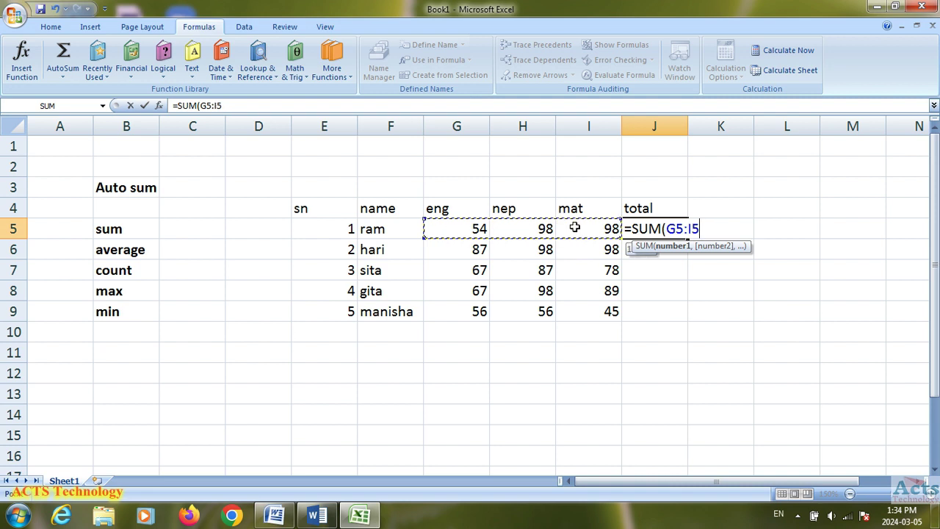
{"action": "type", "text": ")"}
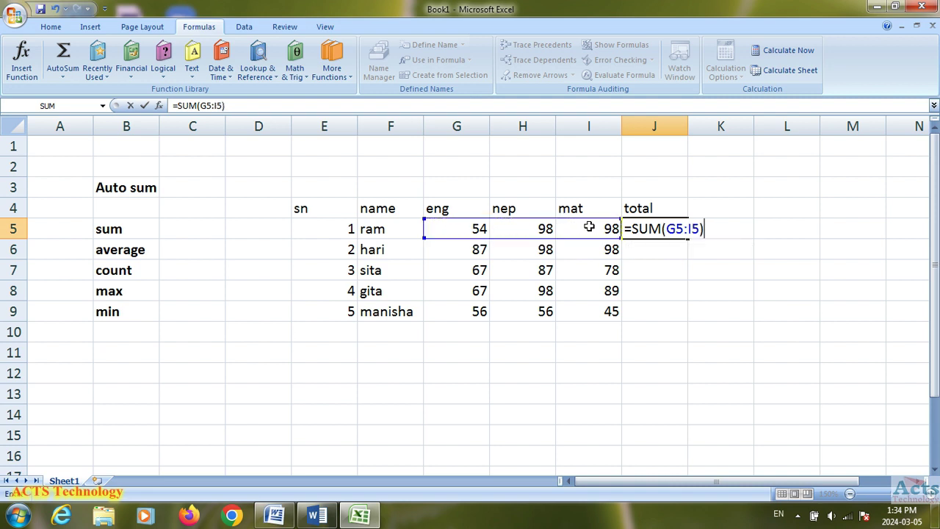
{"action": "key", "text": "Return"}
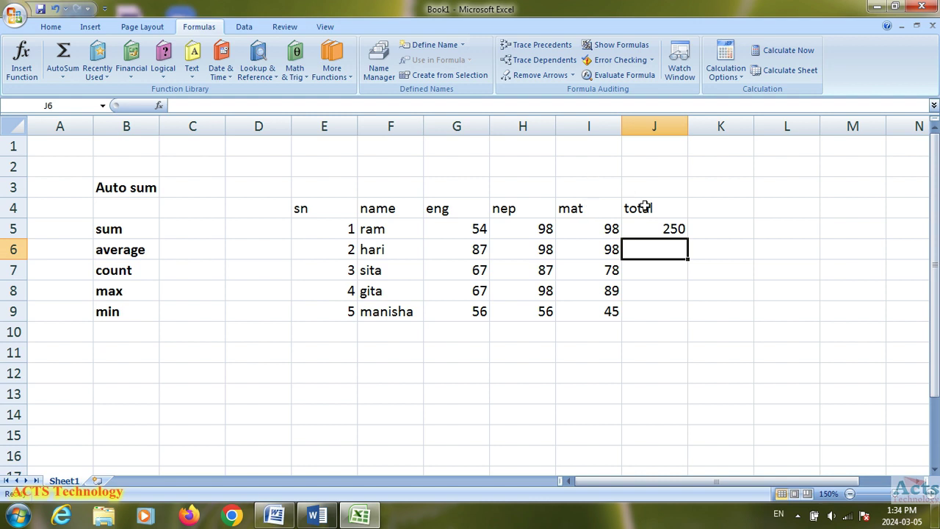
{"action": "left_click", "coordinate": [658, 226]}
{"action": "left_click_drag", "start_coordinate": [691, 239], "coordinate": [674, 320]}
Add up all students' totals in cell J10 with the formula =SUM(J5:J9).
{"action": "left_click", "coordinate": [666, 331]}
{"action": "type", "text": "="}
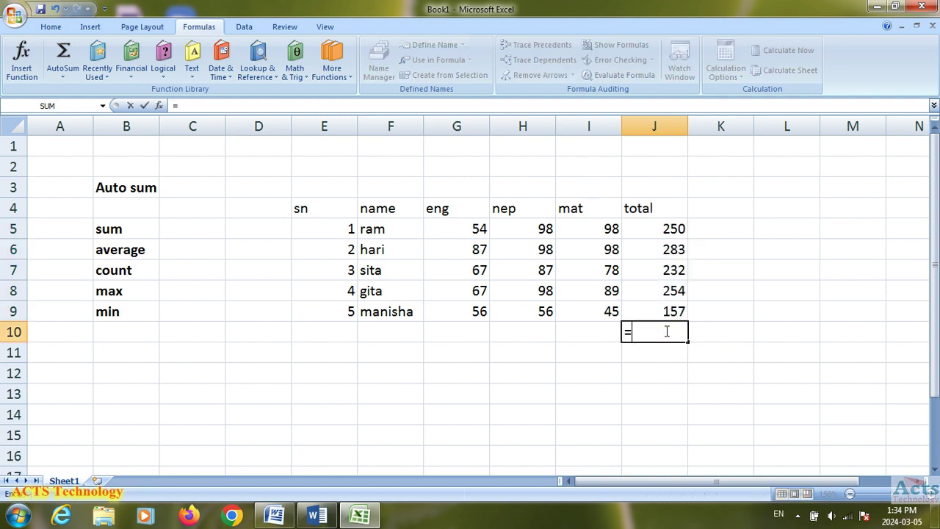
{"action": "type", "text": "sum"}
{"action": "key", "text": "Tab"}
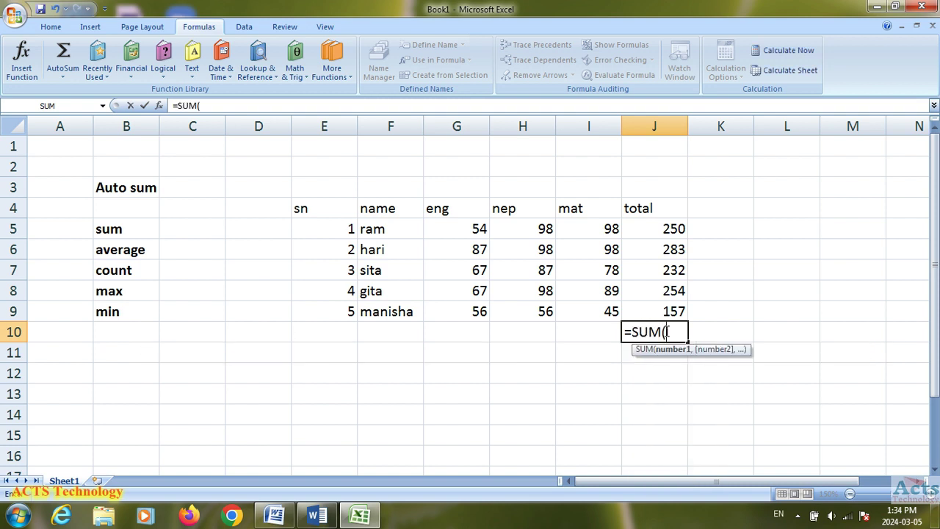
{"action": "left_click_drag", "start_coordinate": [670, 225], "coordinate": [661, 305]}
{"action": "type", "text": ")"}
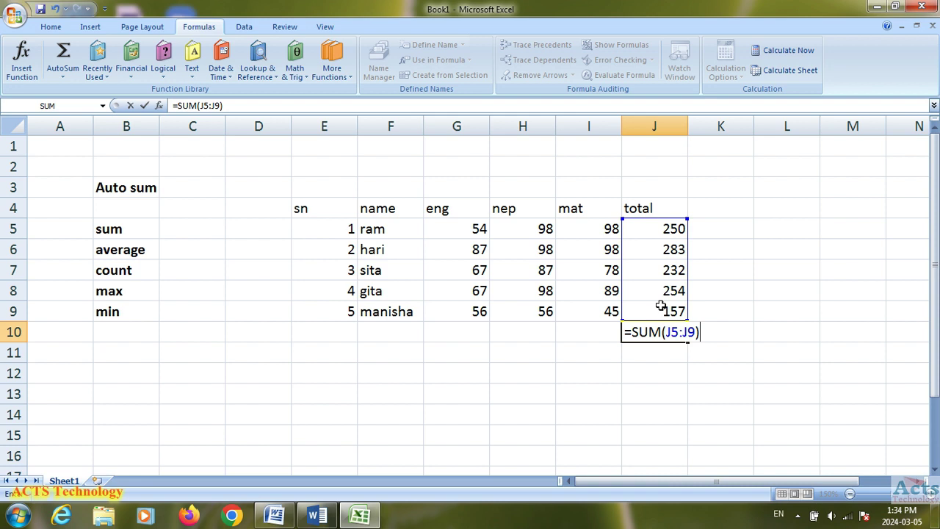
{"action": "key", "text": "Return"}
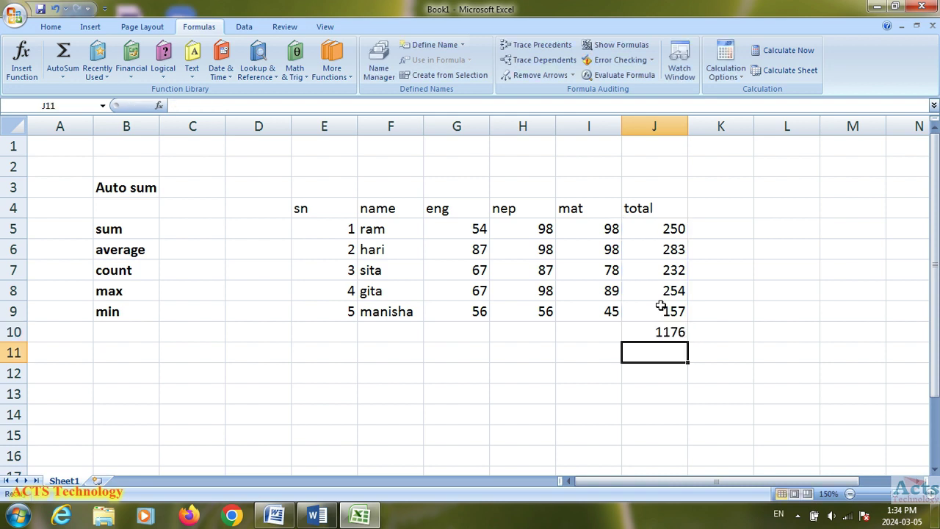
{"action": "left_click", "coordinate": [669, 332]}
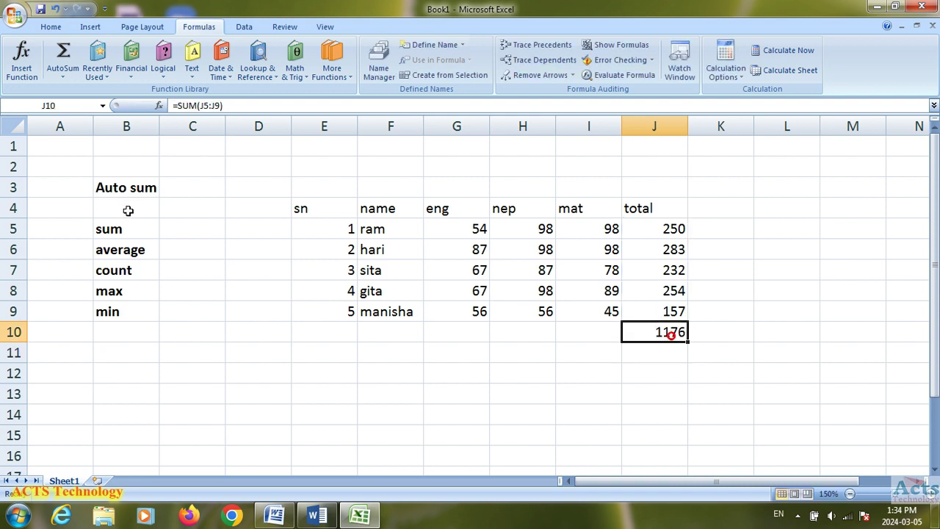
{"action": "left_click", "coordinate": [107, 228]}
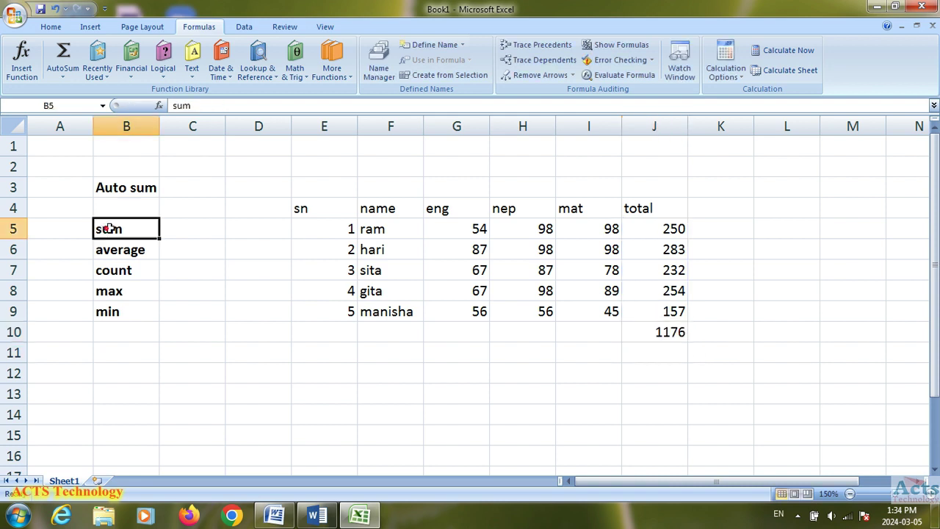
{"action": "left_click", "coordinate": [667, 331]}
{"action": "left_click", "coordinate": [121, 256]}
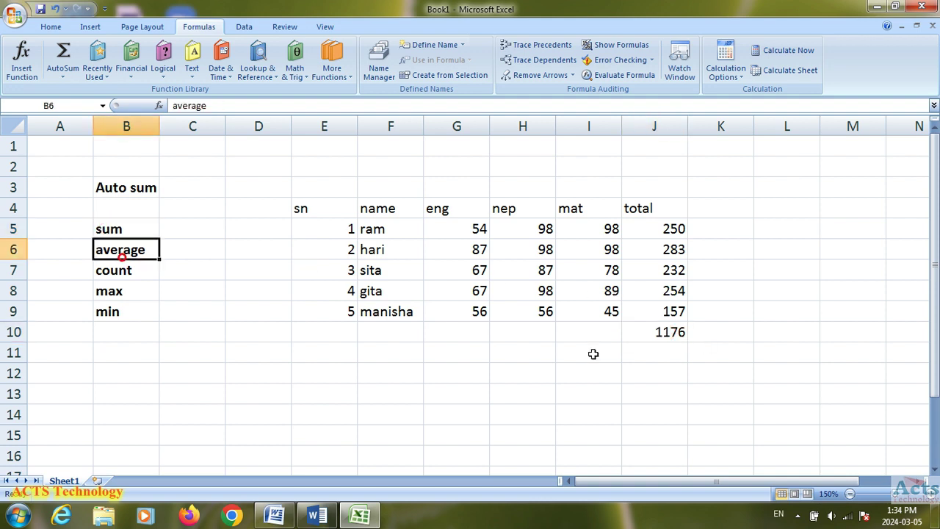
Move the grand total formula from cell J10 to cell L5.
{"action": "left_click", "coordinate": [666, 330]}
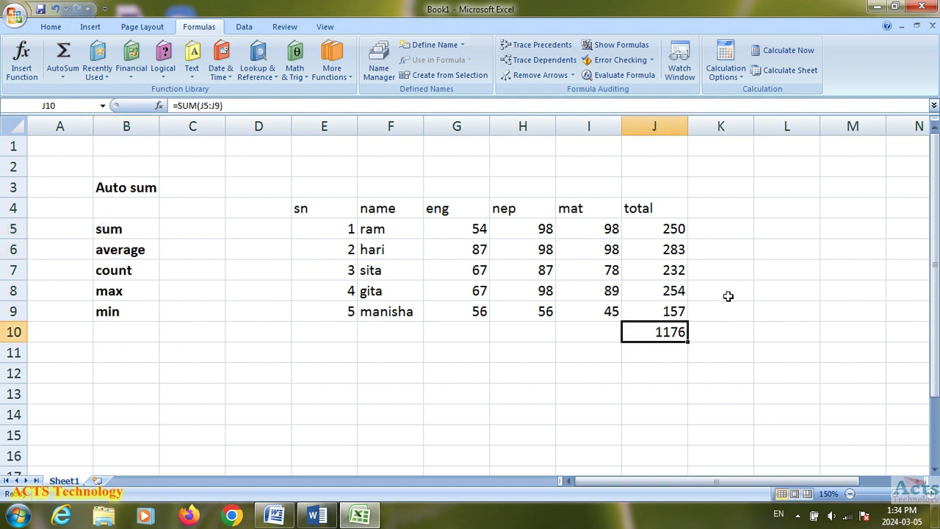
{"action": "key", "text": "ctrl+c"}
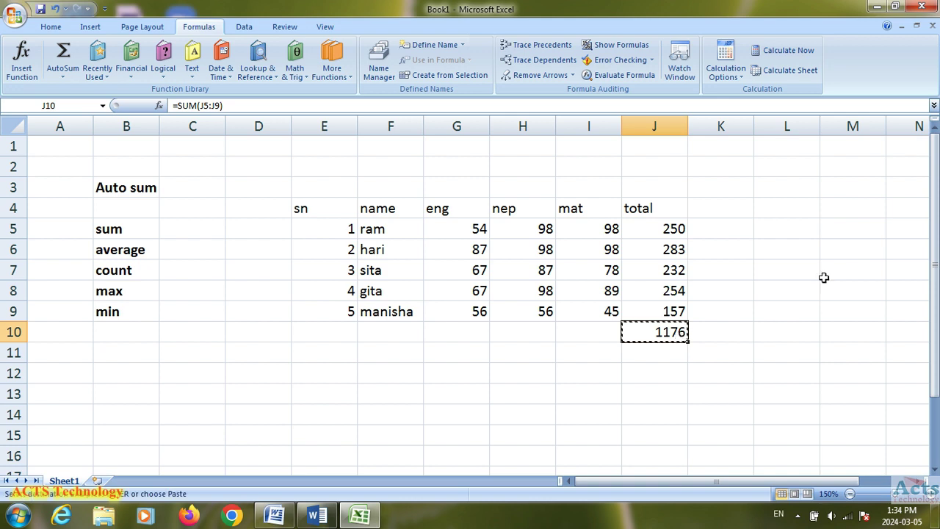
{"action": "left_click", "coordinate": [783, 238]}
{"action": "key", "text": "ctrl+v"}
{"action": "left_click", "coordinate": [785, 330]}
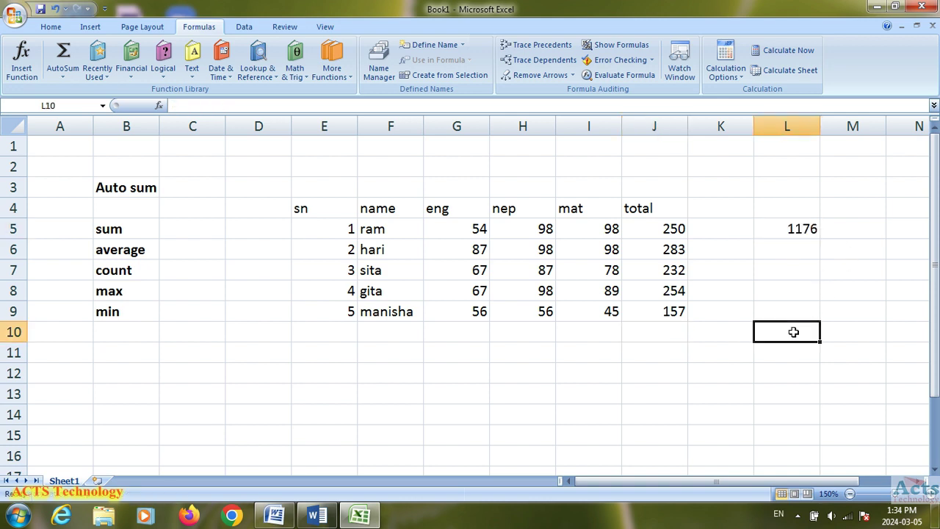
{"action": "left_click", "coordinate": [662, 332]}
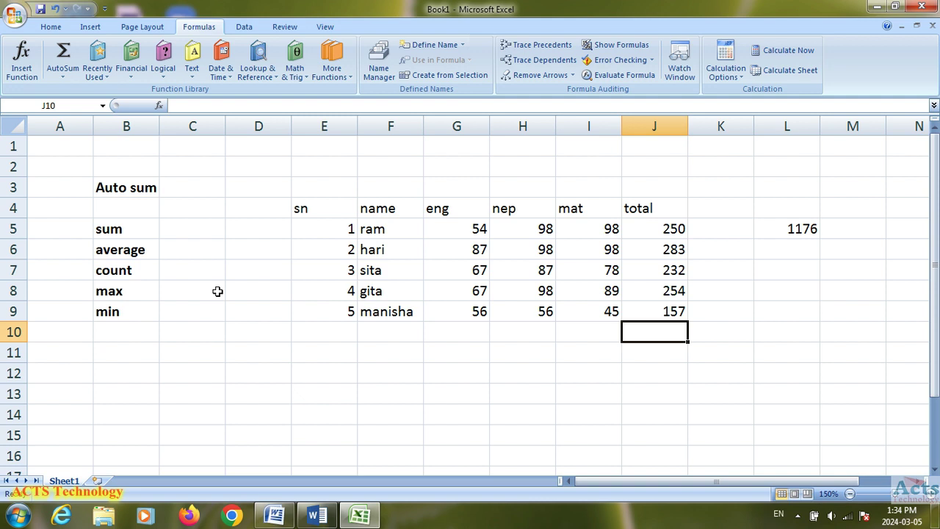
Calculate the average of the students' totals in cell J10 with the formula =AVERAGE(J5:J9).
{"action": "type", "text": "="}
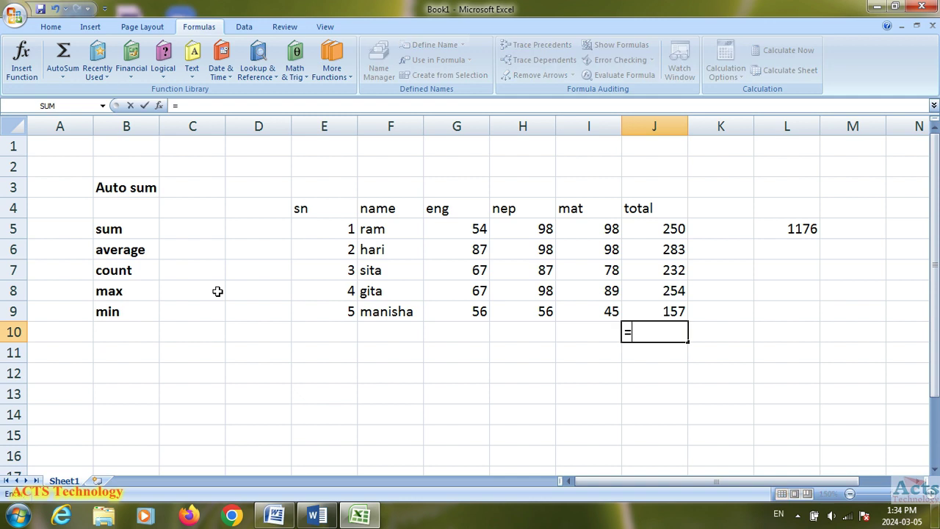
{"action": "type", "text": "average"}
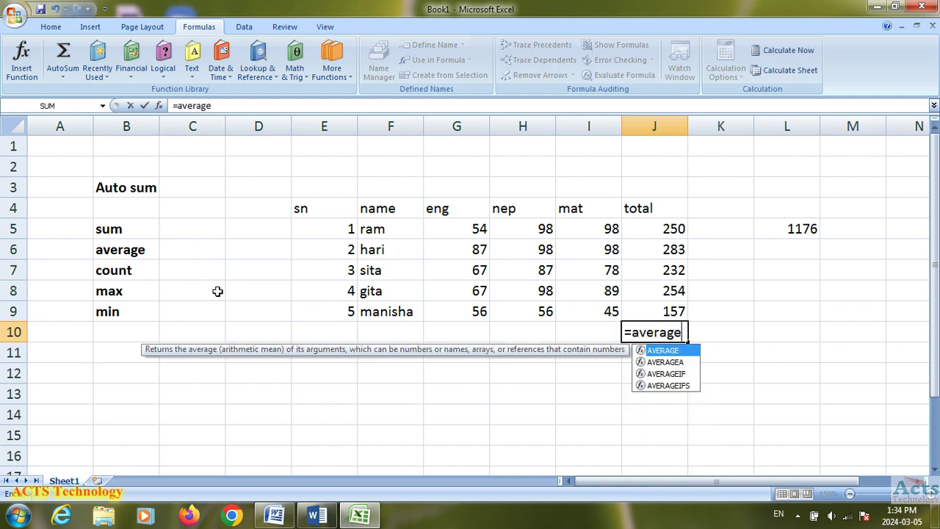
{"action": "key", "text": "Tab"}
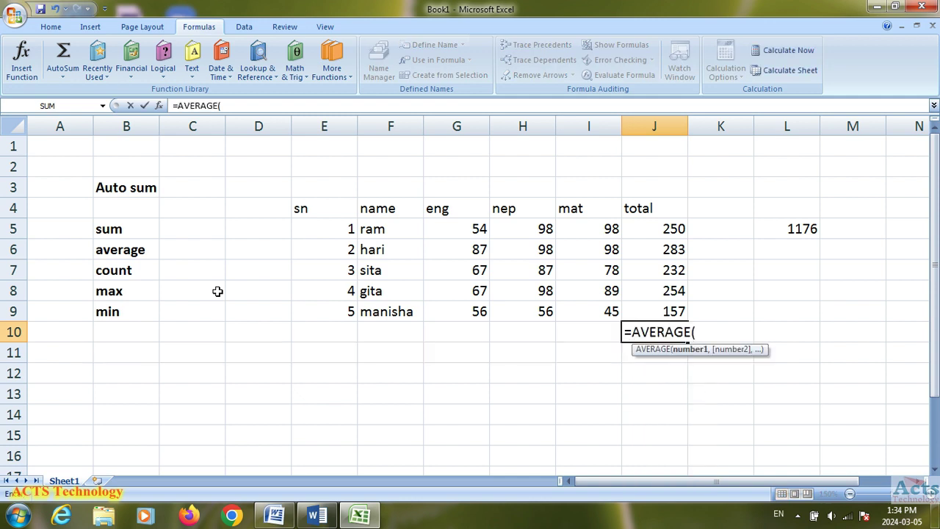
{"action": "left_click_drag", "start_coordinate": [673, 230], "coordinate": [661, 311]}
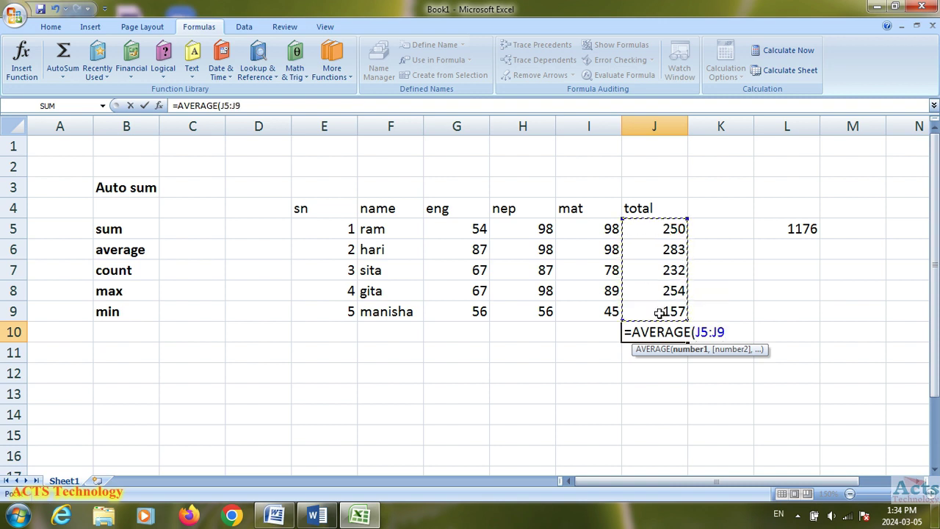
{"action": "type", "text": ")"}
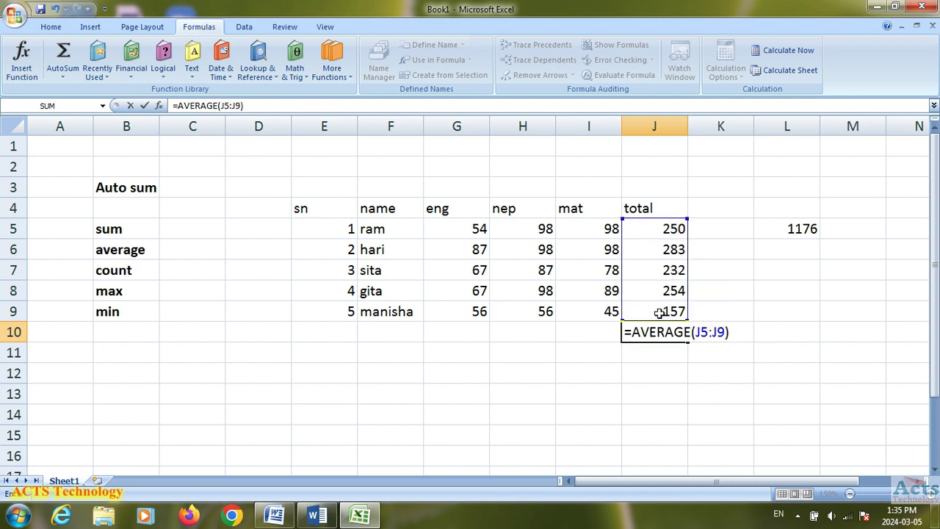
{"action": "key", "text": "Return"}
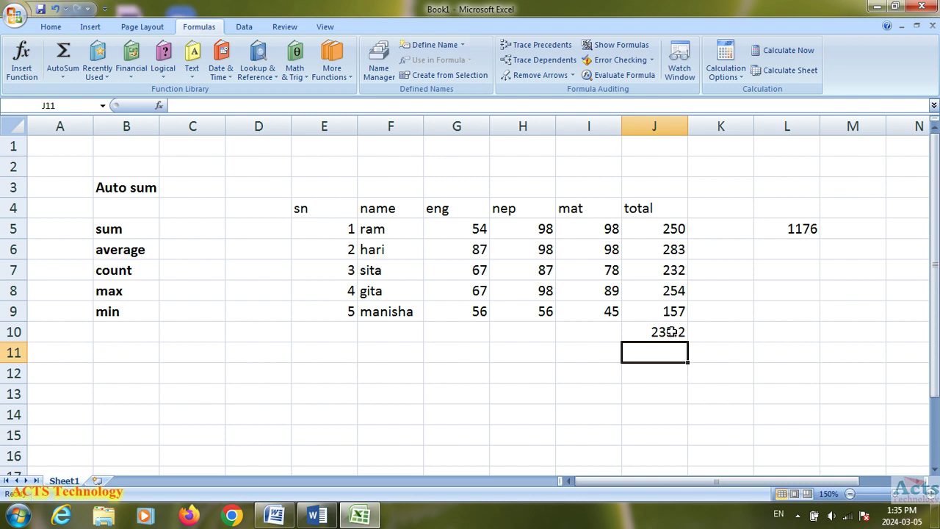
{"action": "left_click", "coordinate": [671, 332]}
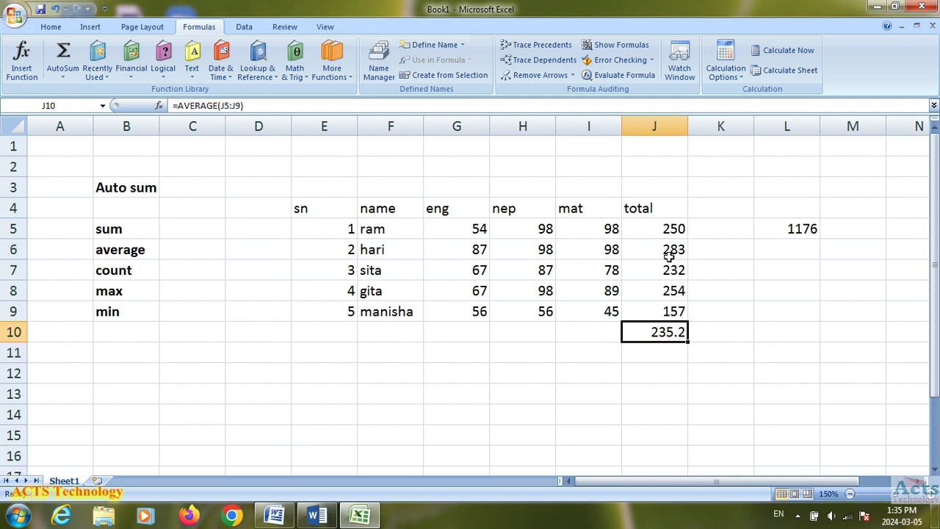
Examine the grand total formula in L5 and each student's total in J5 to J9.
{"action": "left_click", "coordinate": [658, 233]}
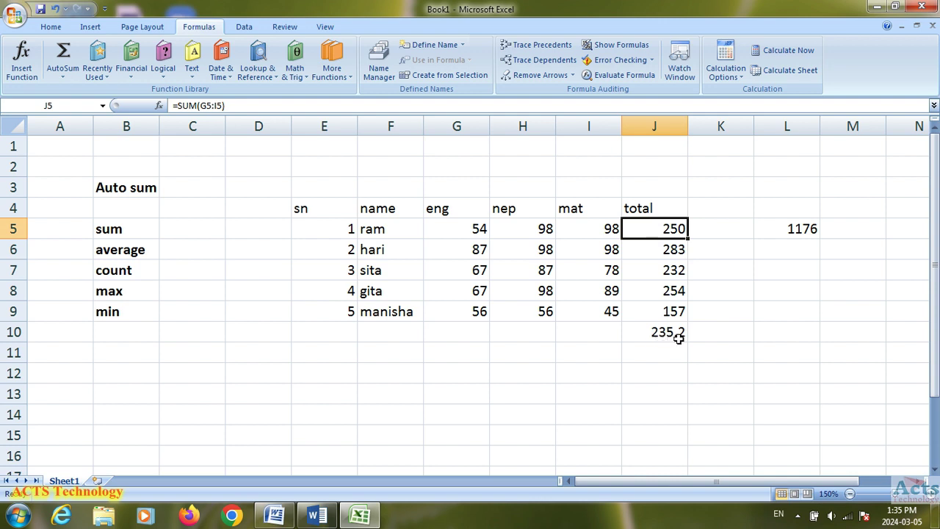
{"action": "left_click", "coordinate": [822, 272]}
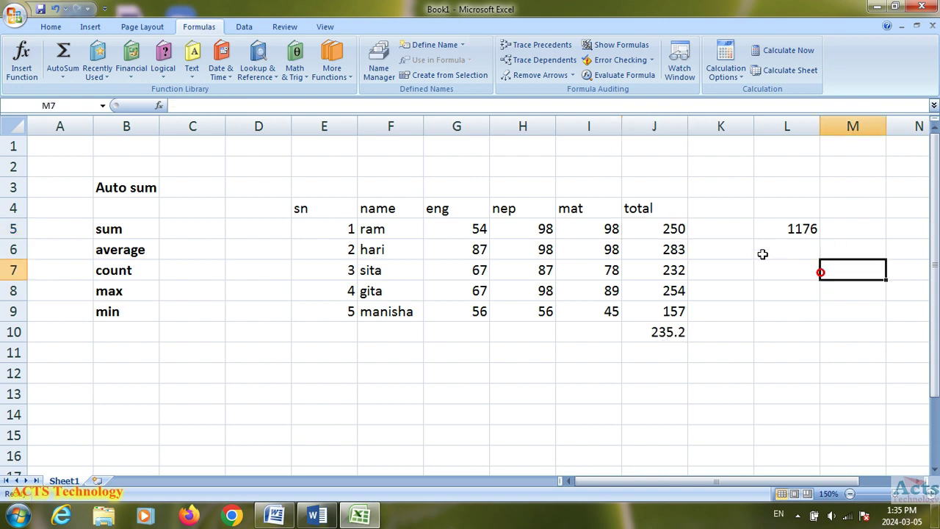
{"action": "left_click", "coordinate": [794, 235]}
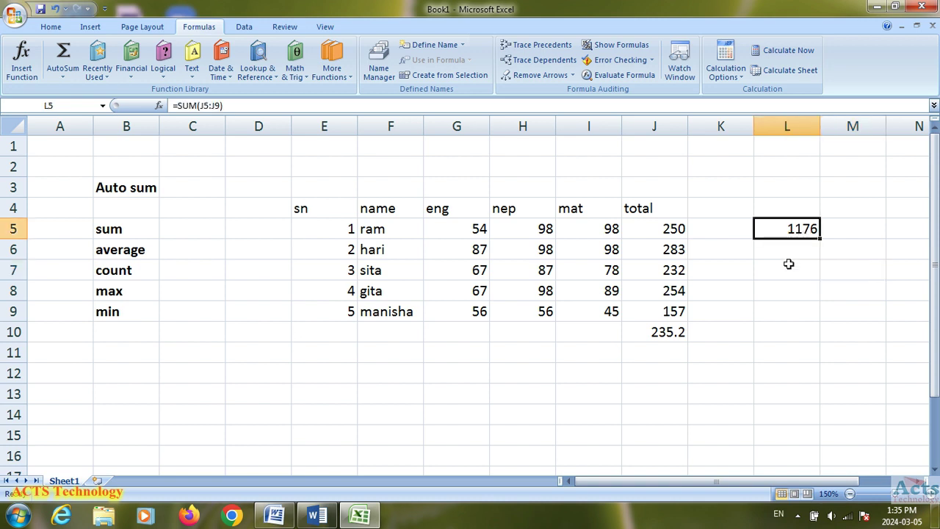
{"action": "left_click", "coordinate": [787, 266]}
{"action": "left_click", "coordinate": [672, 229]}
{"action": "left_click", "coordinate": [671, 251]}
{"action": "left_click", "coordinate": [670, 271]}
{"action": "left_click", "coordinate": [669, 293]}
{"action": "left_click", "coordinate": [668, 311]}
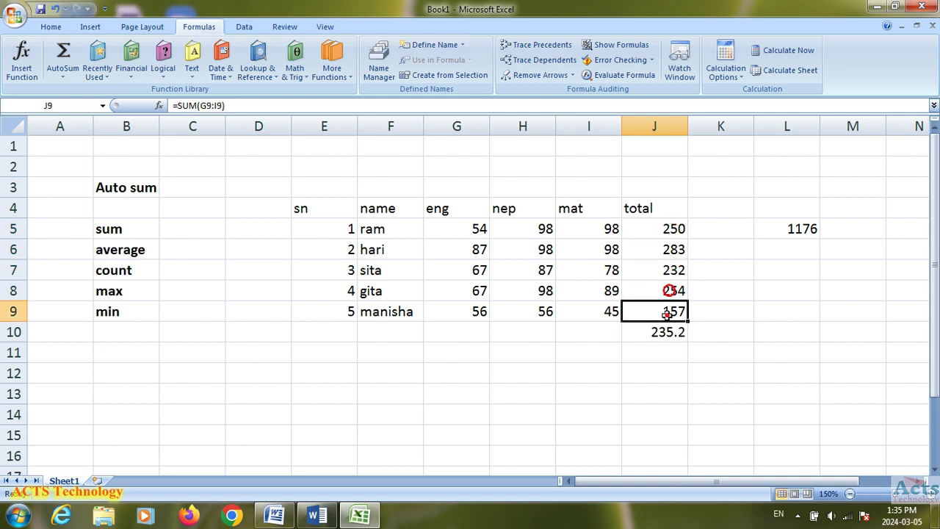
Enter 5 in cell L7 and work out the average manually in L9 with the formula =L5/L7.
{"action": "left_click", "coordinate": [774, 277]}
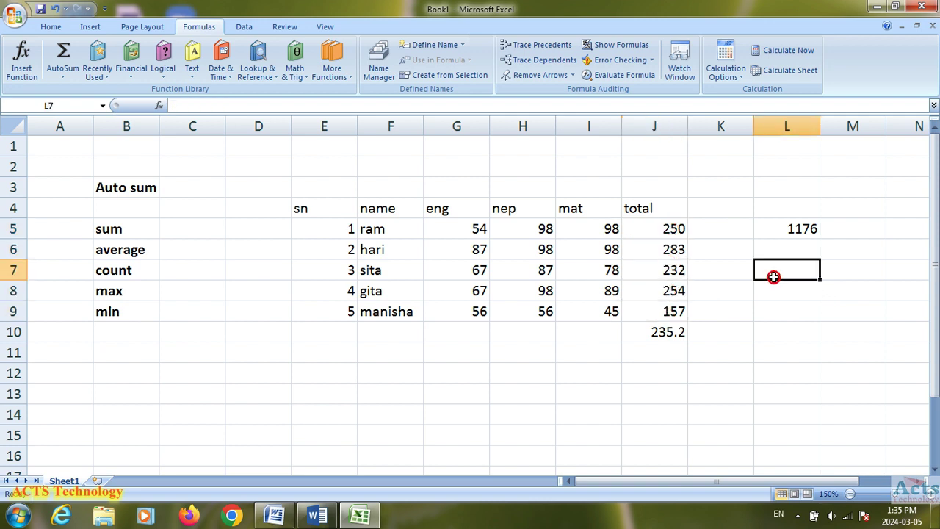
{"action": "type", "text": "5"}
{"action": "left_click", "coordinate": [769, 318]}
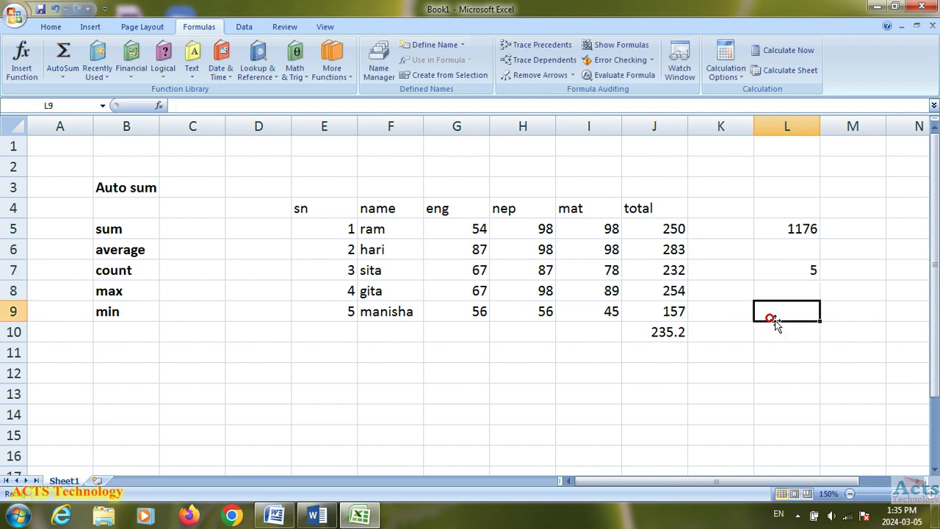
{"action": "type", "text": "="}
{"action": "left_click", "coordinate": [802, 226]}
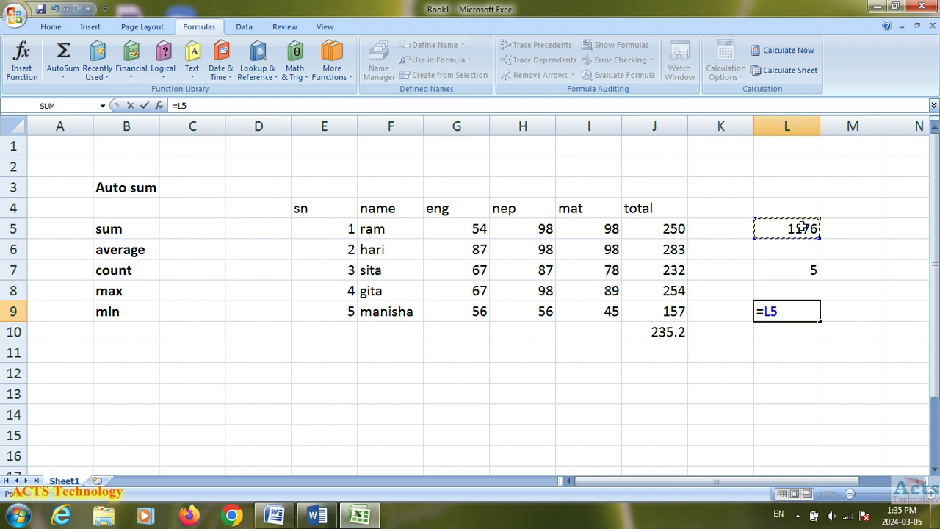
{"action": "type", "text": "/"}
{"action": "left_click", "coordinate": [792, 268]}
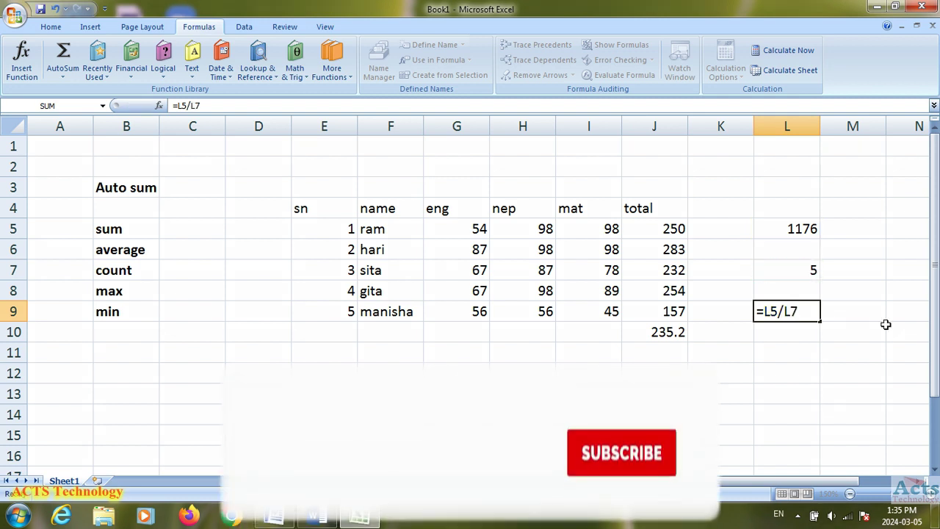
{"action": "key", "text": "Return"}
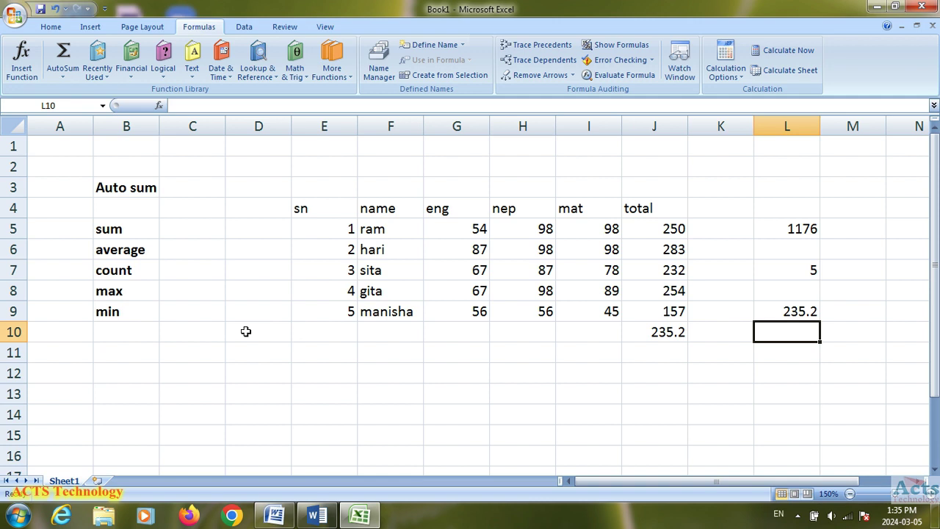
{"action": "left_click", "coordinate": [133, 251]}
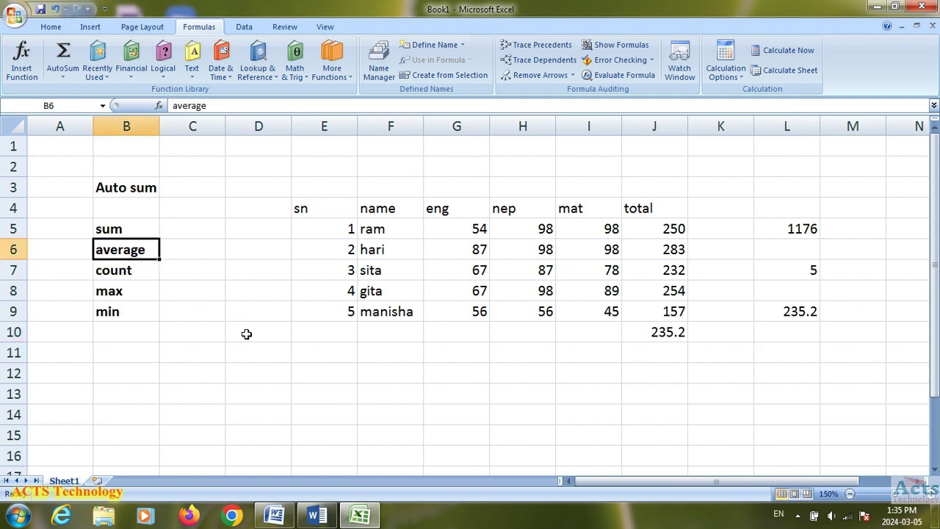
{"action": "left_click", "coordinate": [712, 332]}
{"action": "left_click", "coordinate": [133, 274]}
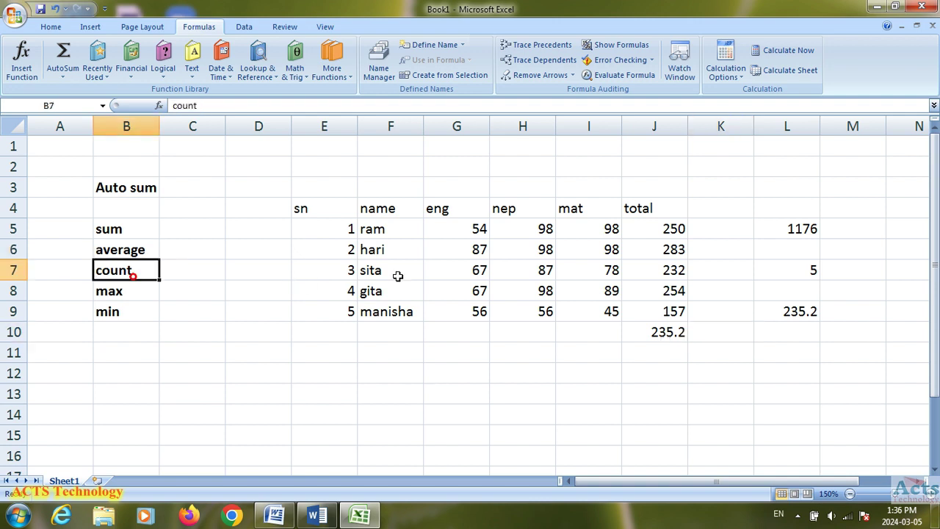
Clear the average formula in J10 and the check calculations in L5:L9.
{"action": "left_click", "coordinate": [663, 333]}
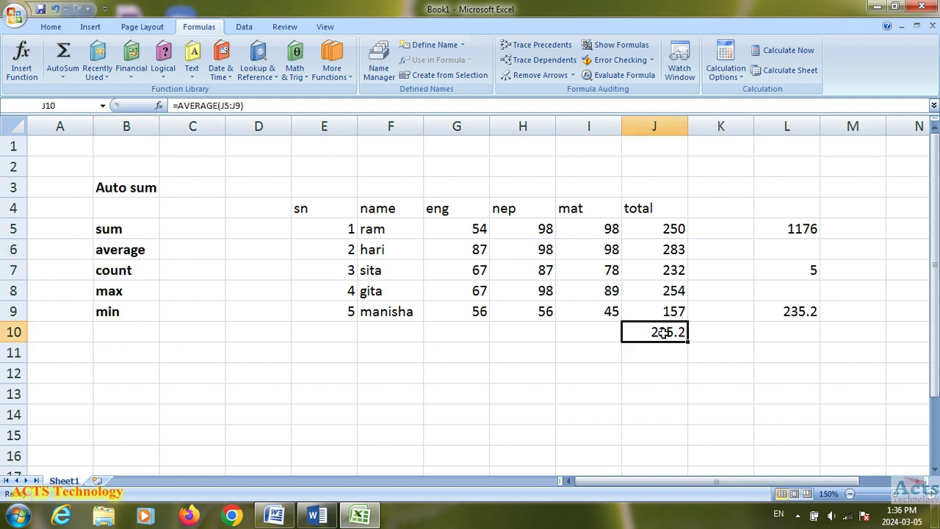
{"action": "left_click_drag", "start_coordinate": [791, 228], "coordinate": [792, 312]}
{"action": "key", "text": "Delete"}
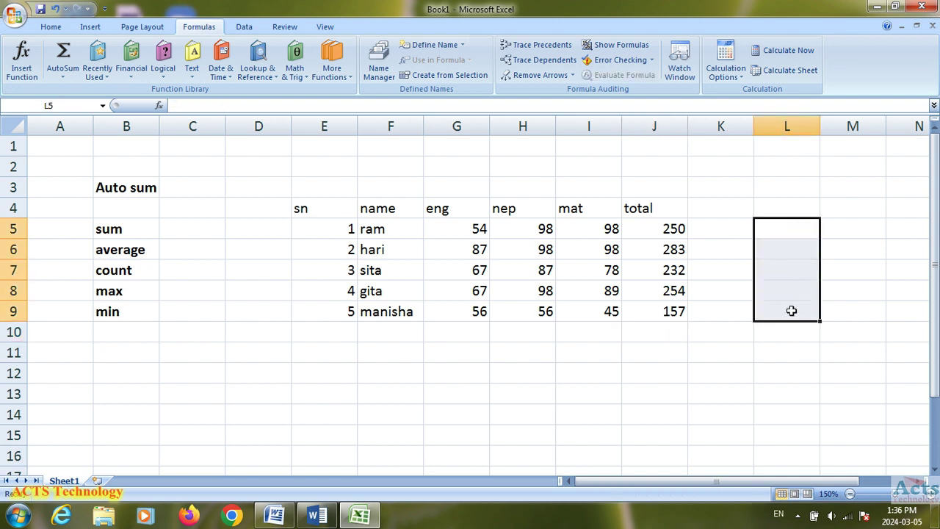
{"action": "left_click", "coordinate": [727, 370]}
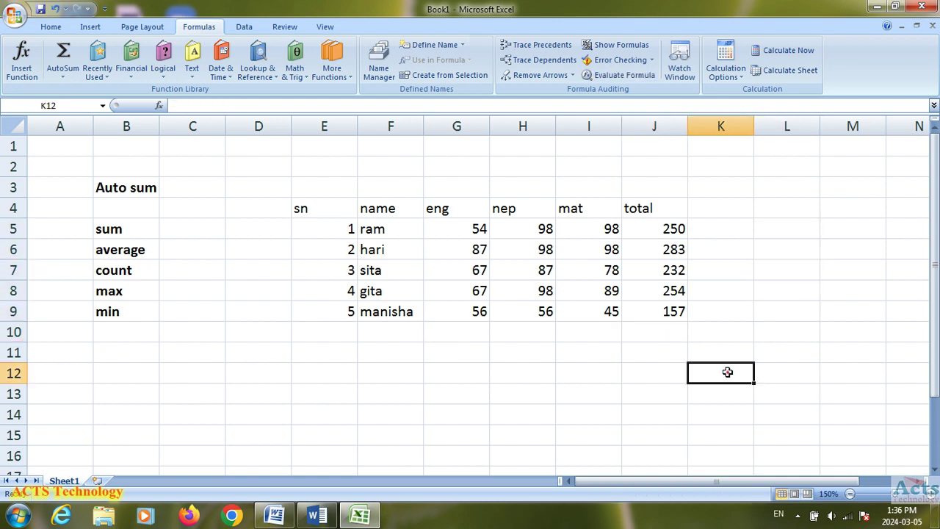
Examine the marks table in E4:J9, including its headers and number cells, as the range for counting.
{"action": "left_click", "coordinate": [456, 229]}
{"action": "left_click_drag", "start_coordinate": [457, 229], "coordinate": [646, 314]}
{"action": "left_click_drag", "start_coordinate": [327, 210], "coordinate": [639, 312]}
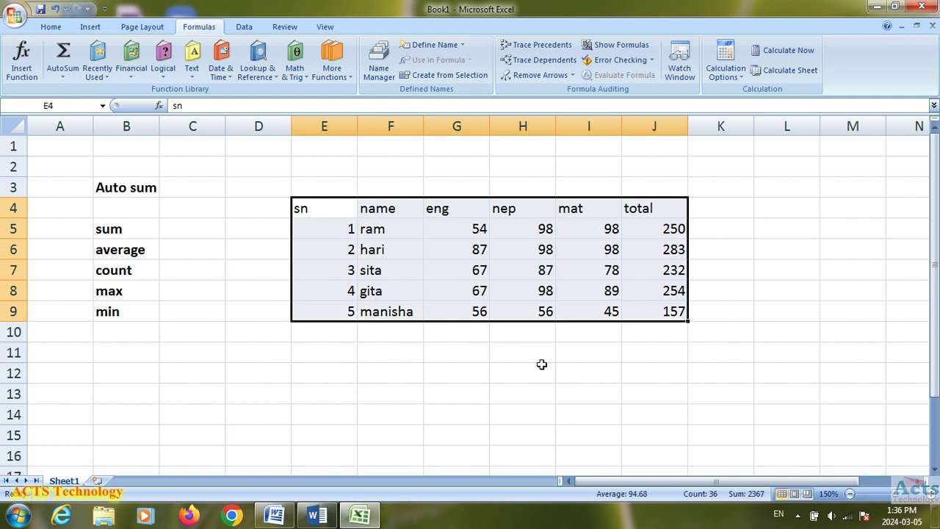
{"action": "left_click", "coordinate": [518, 378]}
{"action": "left_click_drag", "start_coordinate": [312, 208], "coordinate": [638, 311]}
{"action": "left_click", "coordinate": [586, 359]}
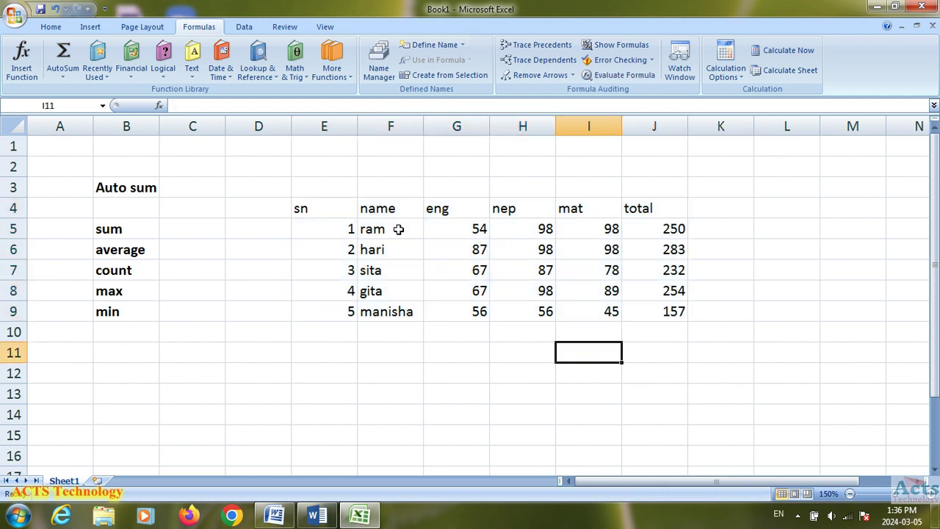
{"action": "left_click", "coordinate": [350, 229]}
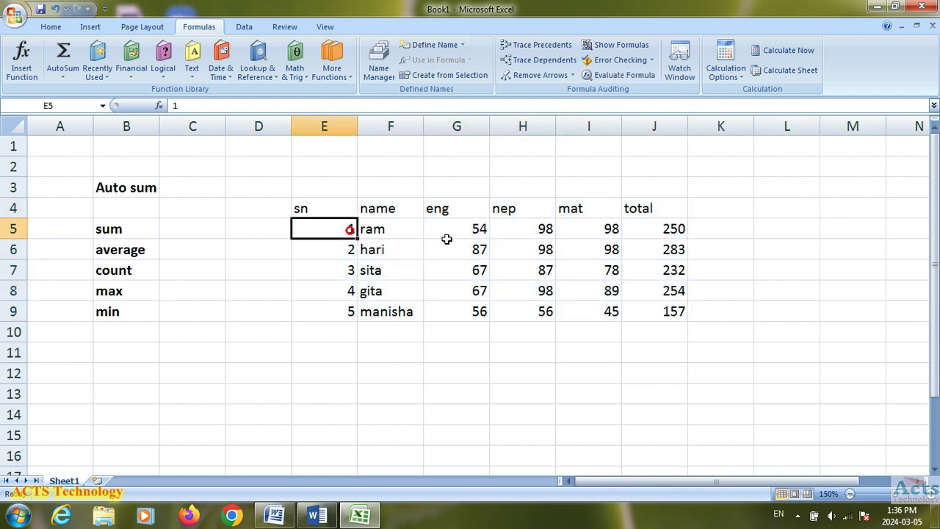
{"action": "left_click", "coordinate": [521, 230]}
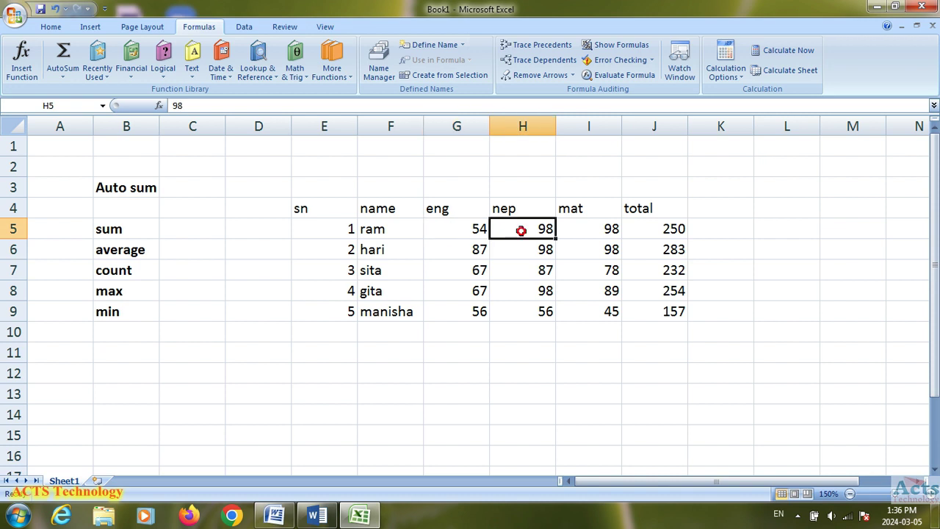
Count the numeric cells of the whole marks table in cell I11 with the formula =COUNT(E4:J9).
{"action": "left_click", "coordinate": [580, 355]}
{"action": "type", "text": "="}
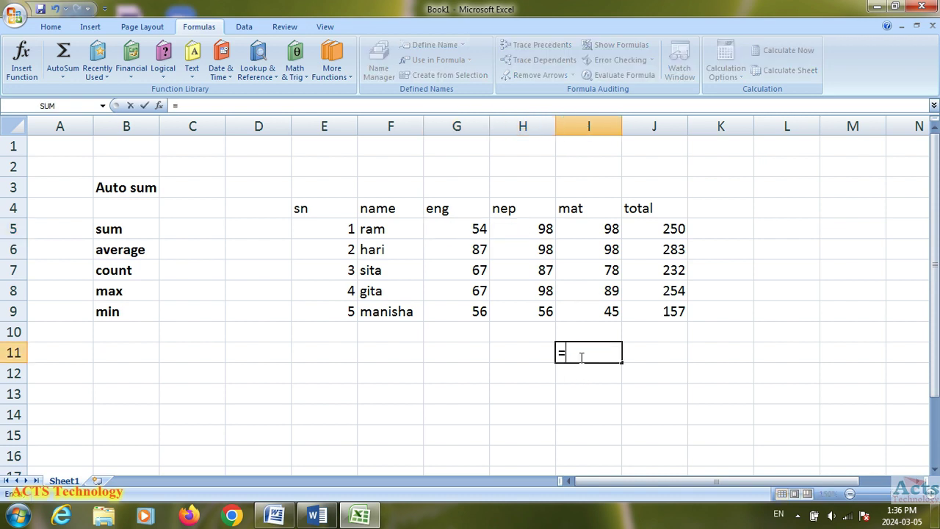
{"action": "type", "text": "count"}
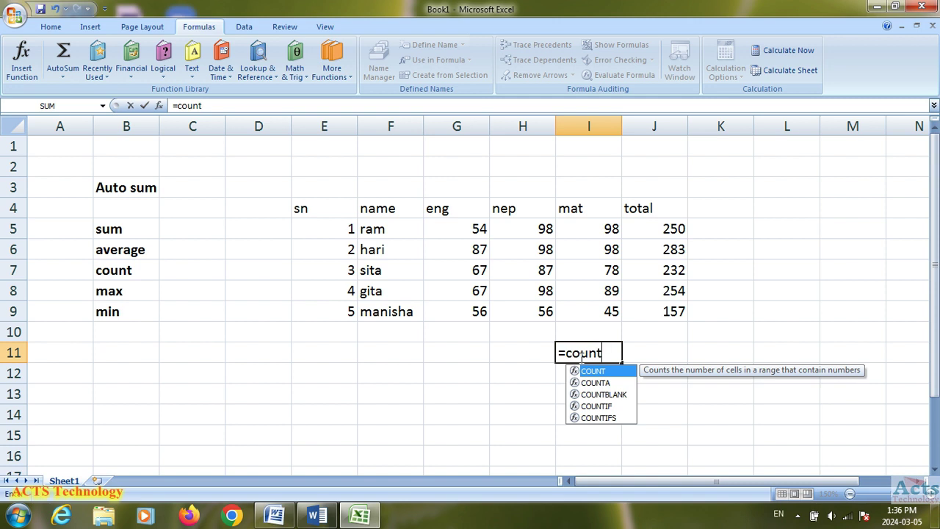
{"action": "key", "text": "Tab"}
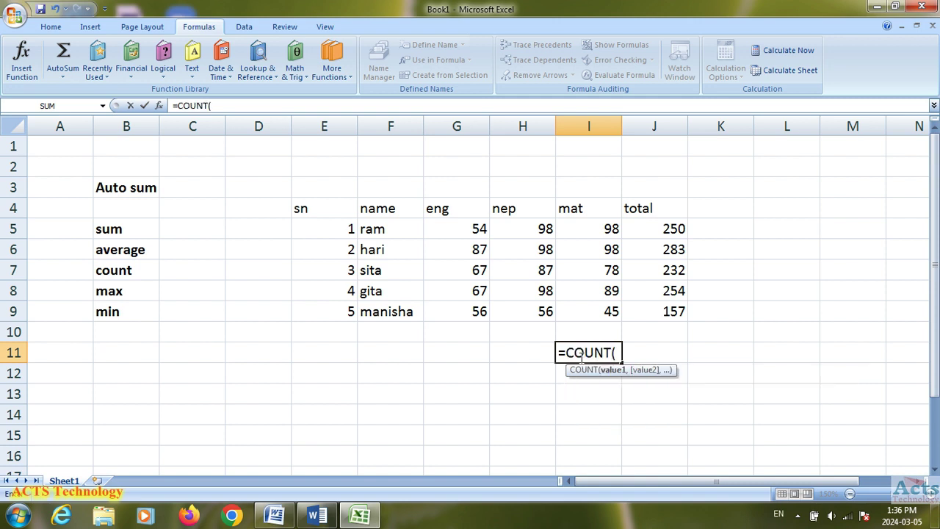
{"action": "left_click", "coordinate": [306, 208]}
{"action": "left_click_drag", "start_coordinate": [306, 208], "coordinate": [659, 312]}
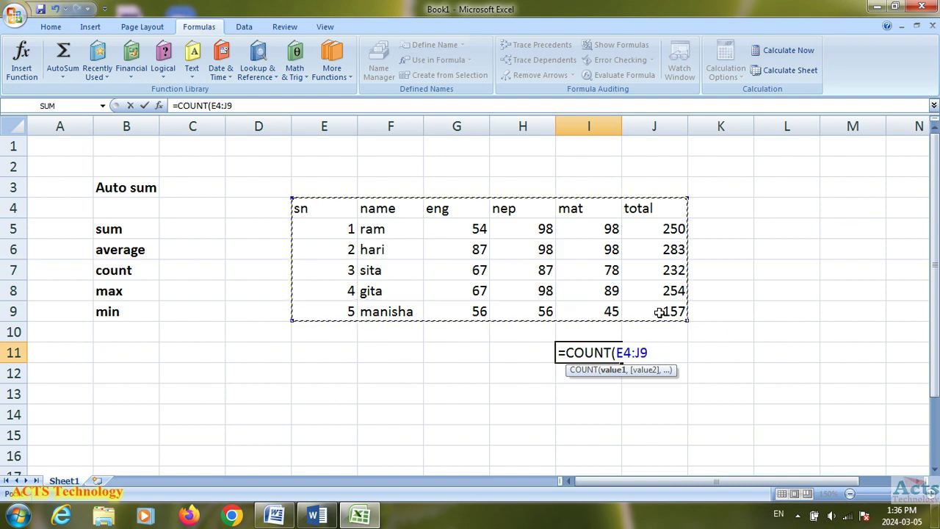
{"action": "type", "text": ")"}
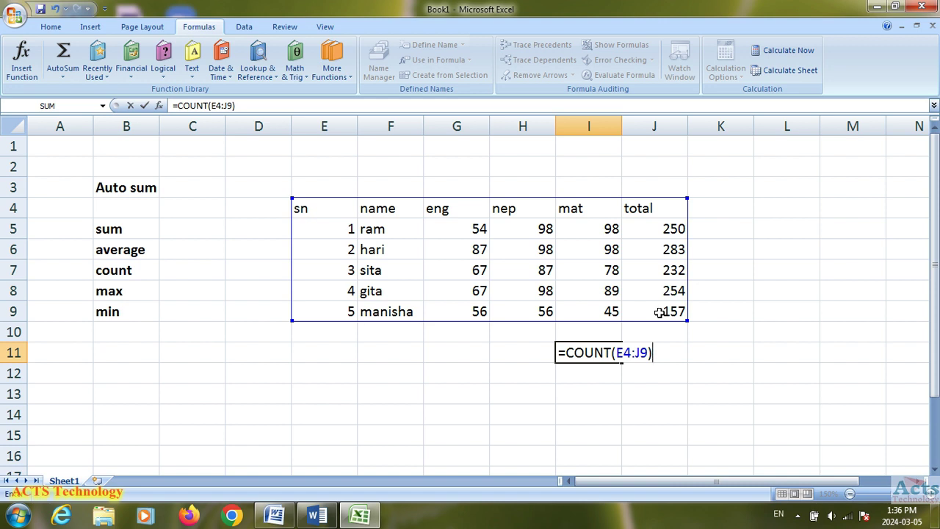
{"action": "key", "text": "Return"}
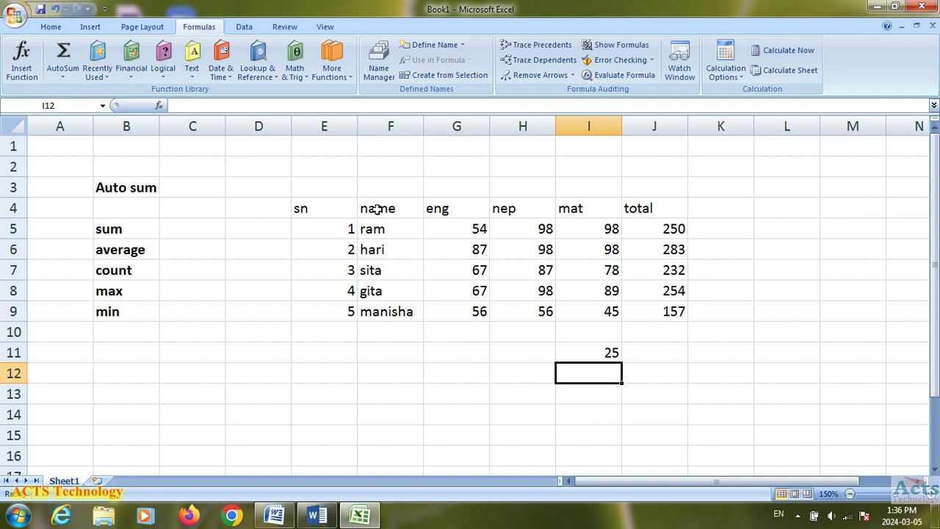
Compare the number cells in the sn and marks columns with the text headers in row 4.
{"action": "left_click", "coordinate": [337, 232]}
{"action": "left_click", "coordinate": [349, 290]}
{"action": "left_click_drag", "start_coordinate": [474, 237], "coordinate": [467, 323]}
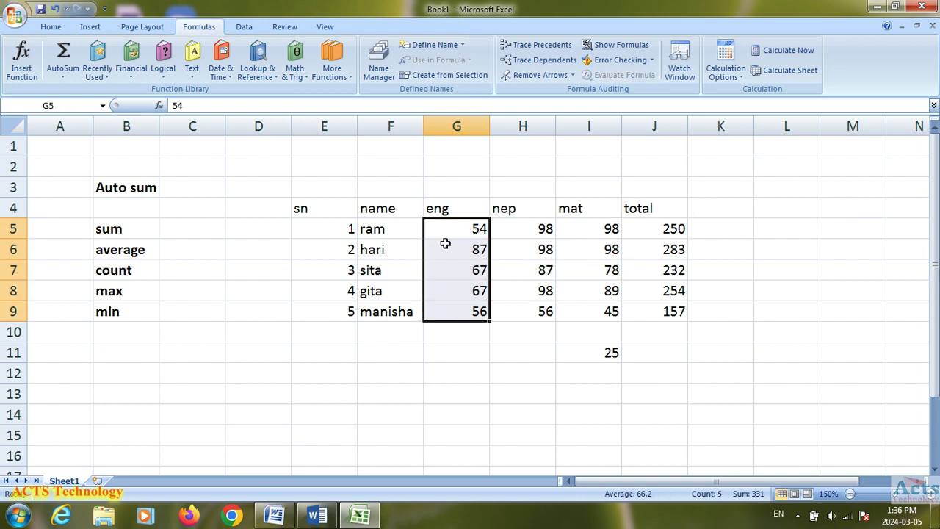
{"action": "left_click", "coordinate": [351, 247]}
{"action": "left_click", "coordinate": [325, 207]}
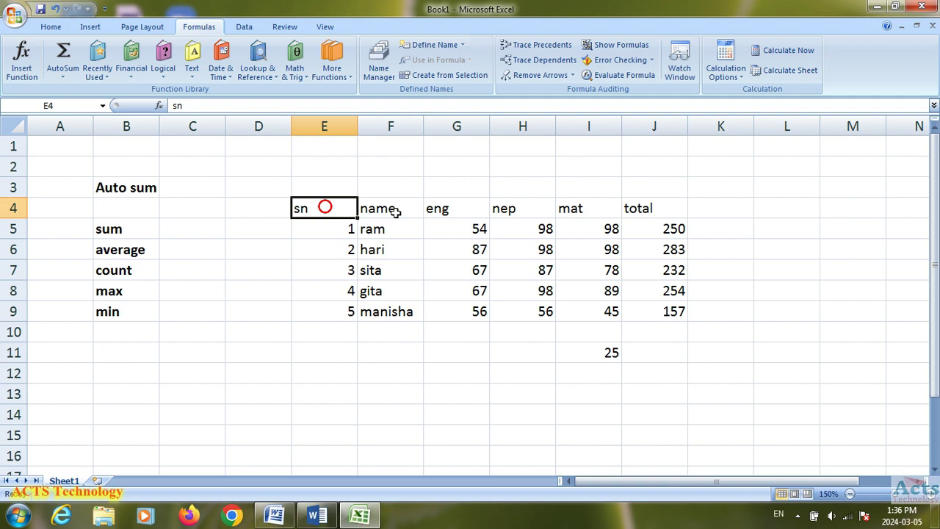
{"action": "left_click", "coordinate": [395, 211]}
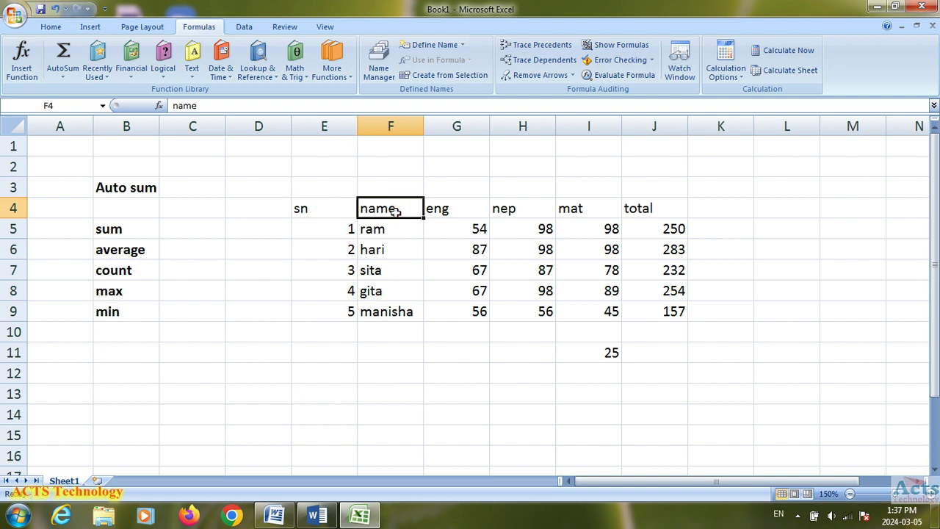
{"action": "left_click", "coordinate": [558, 251]}
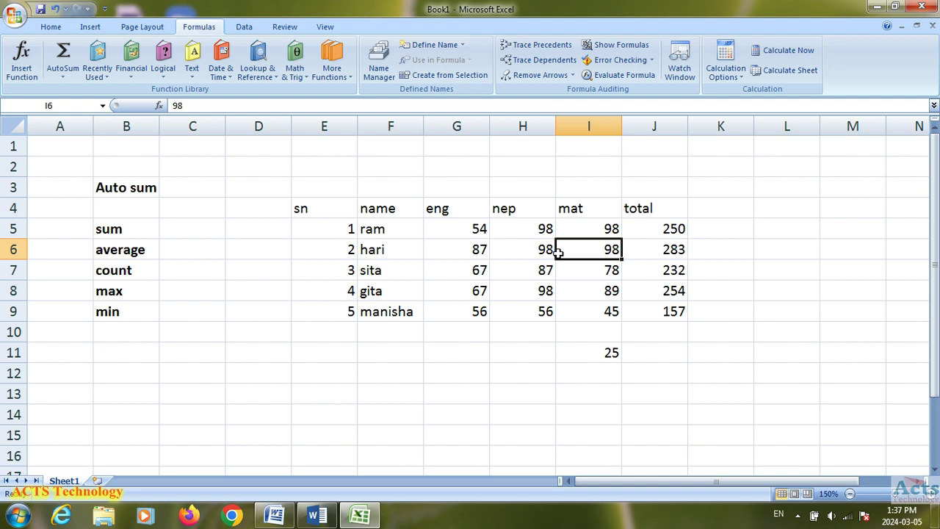
Clear the count formula from cell I11.
{"action": "left_click", "coordinate": [604, 355]}
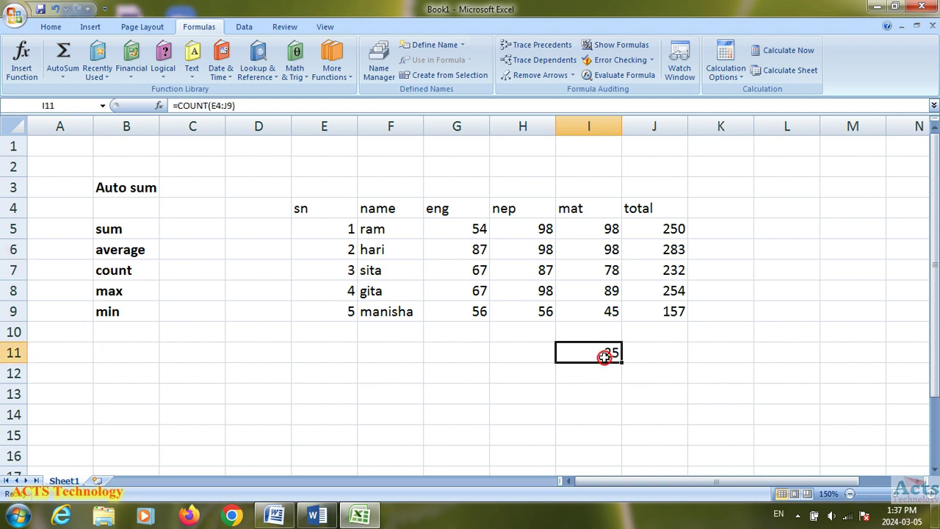
{"action": "key", "text": "Delete"}
{"action": "left_click", "coordinate": [686, 372]}
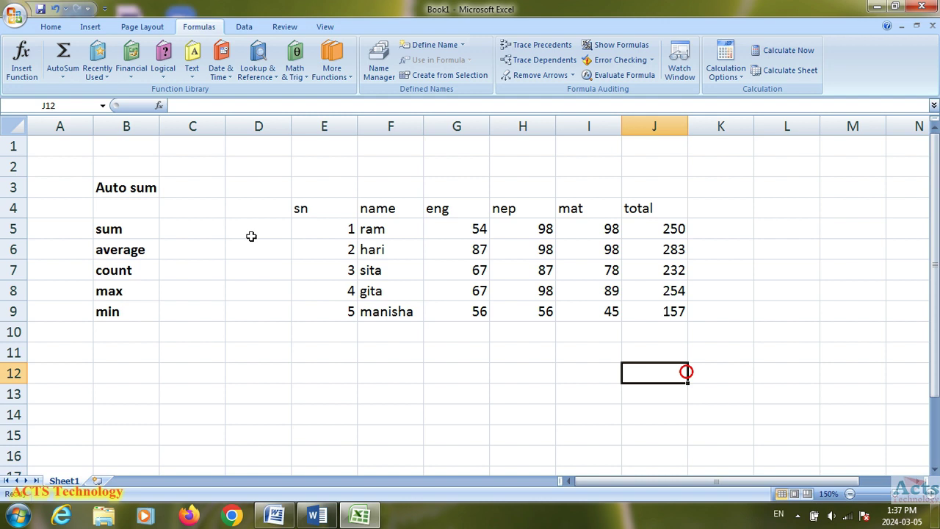
Examine the max and min labels in B8:B9 and the marks and totals in G5:J9.
{"action": "left_click", "coordinate": [123, 294]}
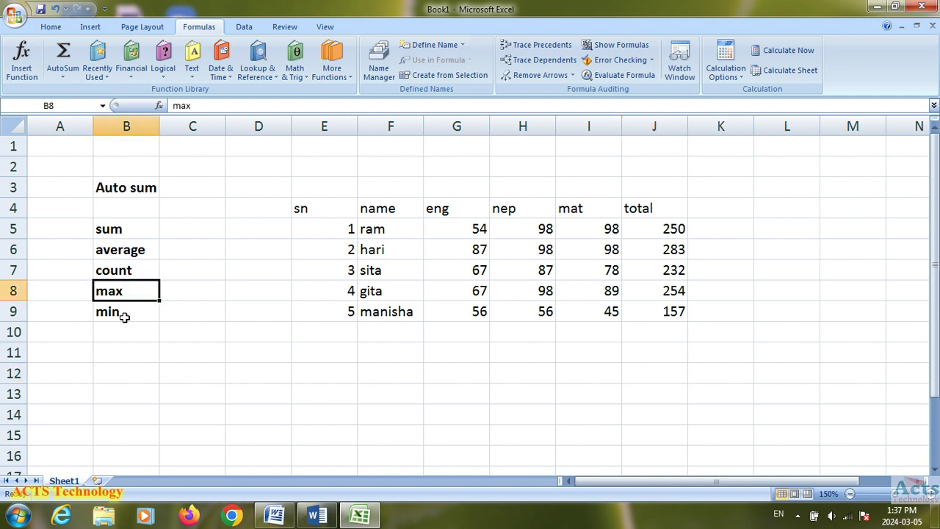
{"action": "left_click", "coordinate": [124, 314]}
{"action": "left_click", "coordinate": [136, 292]}
{"action": "left_click", "coordinate": [129, 314]}
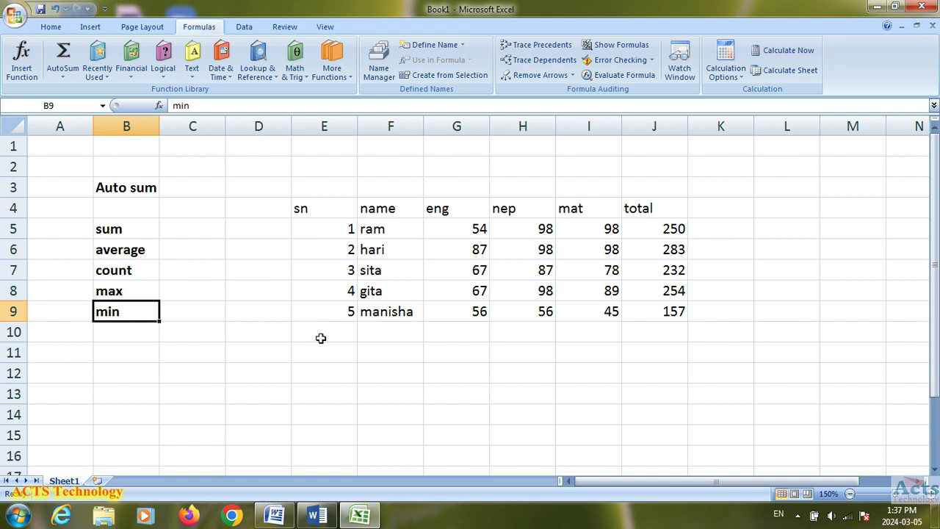
{"action": "left_click", "coordinate": [303, 371]}
{"action": "left_click_drag", "start_coordinate": [476, 231], "coordinate": [651, 312]}
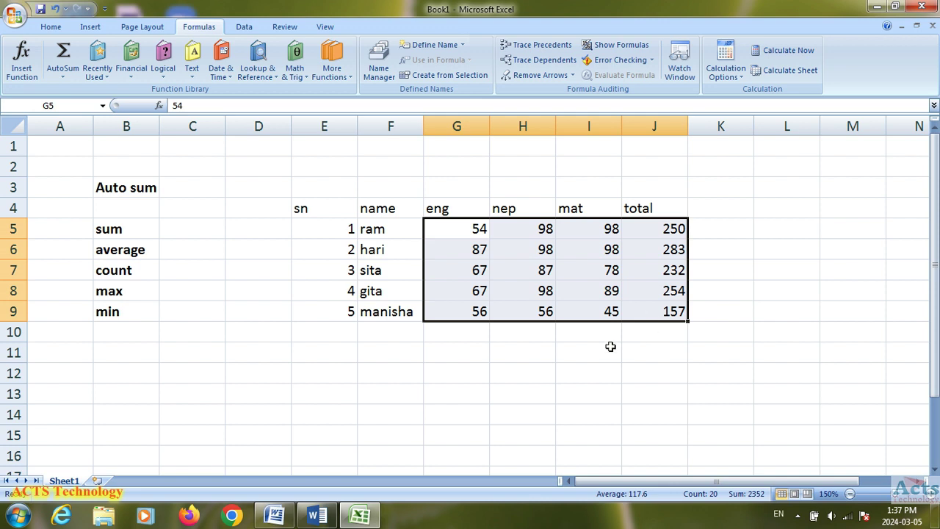
Find the largest value among the marks and totals in cell I11 with the formula =MAX(G5:J9).
{"action": "left_click", "coordinate": [588, 353]}
{"action": "type", "text": "="}
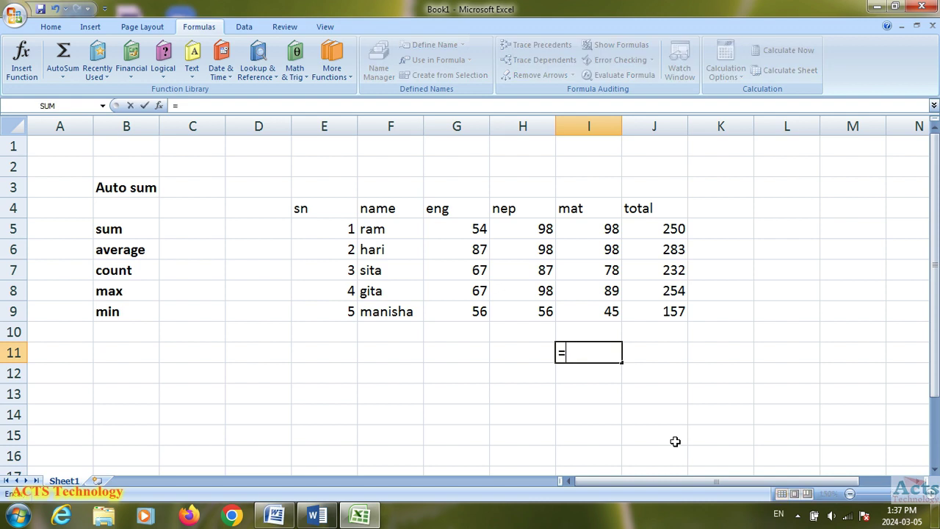
{"action": "type", "text": "max"}
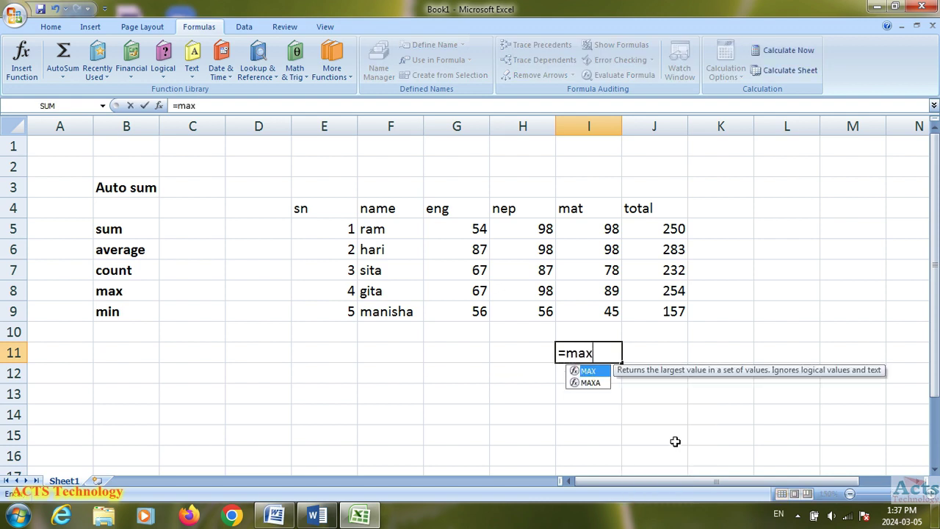
{"action": "key", "text": "Tab"}
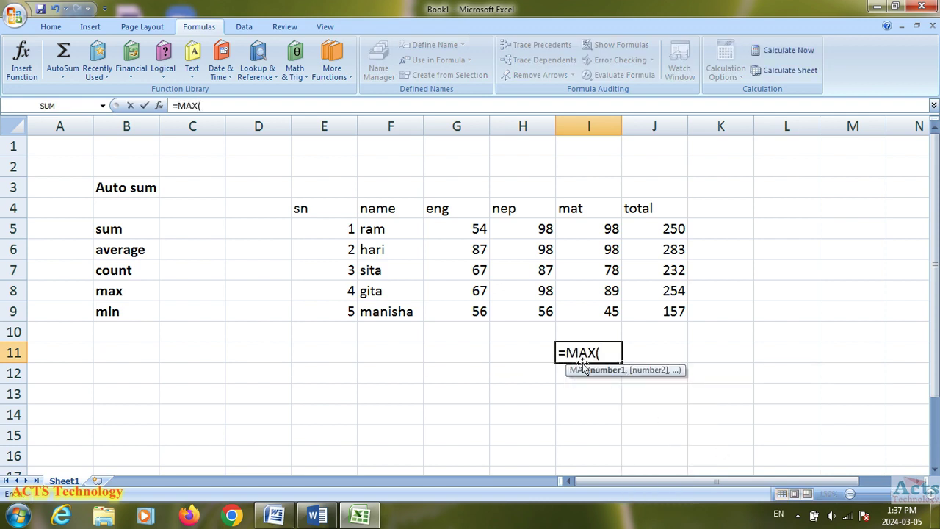
{"action": "left_click_drag", "start_coordinate": [466, 228], "coordinate": [632, 309]}
{"action": "type", "text": ")"}
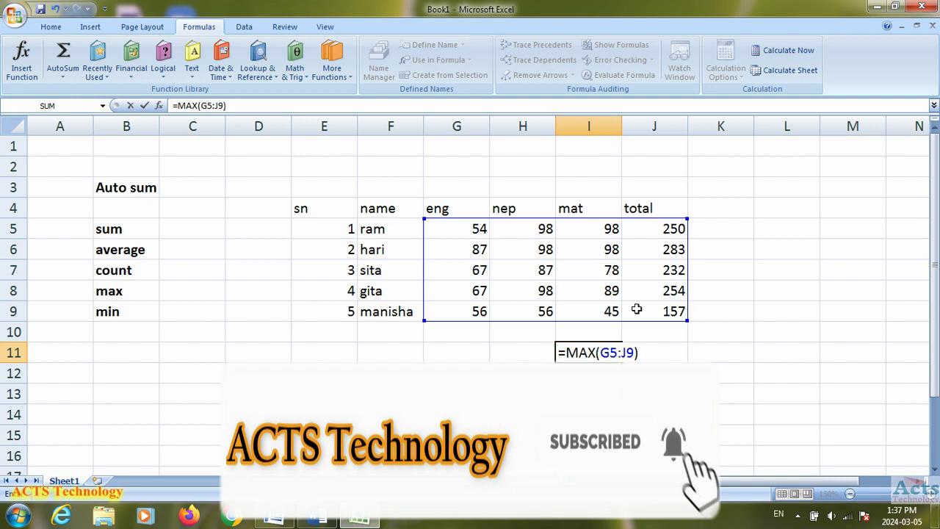
{"action": "key", "text": "Return"}
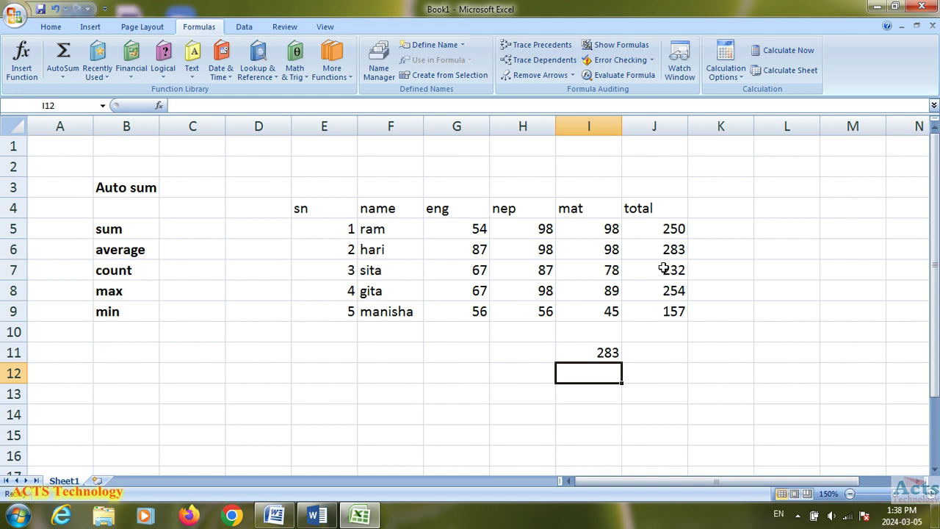
Find the smallest value among the marks and totals in cell H11 with the formula =MIN(G5:J9).
{"action": "left_click", "coordinate": [663, 356]}
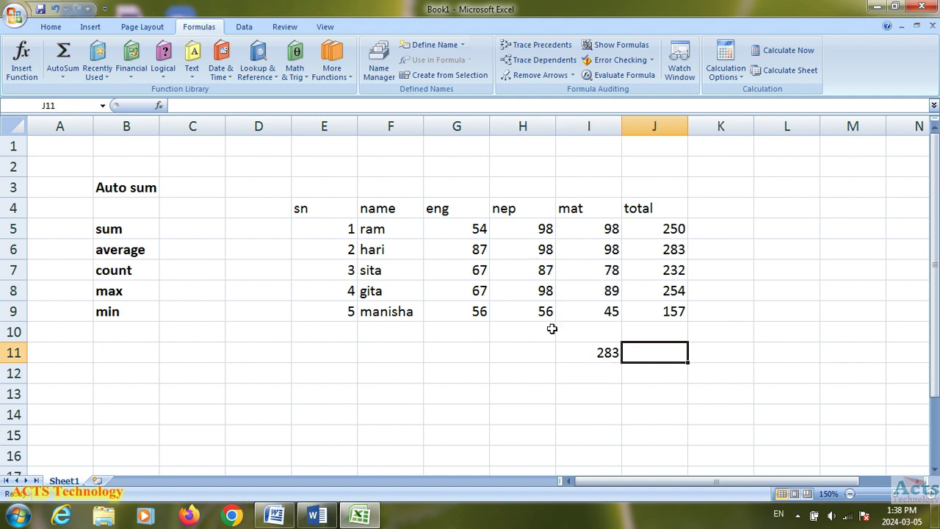
{"action": "left_click", "coordinate": [513, 356]}
{"action": "type", "text": "="}
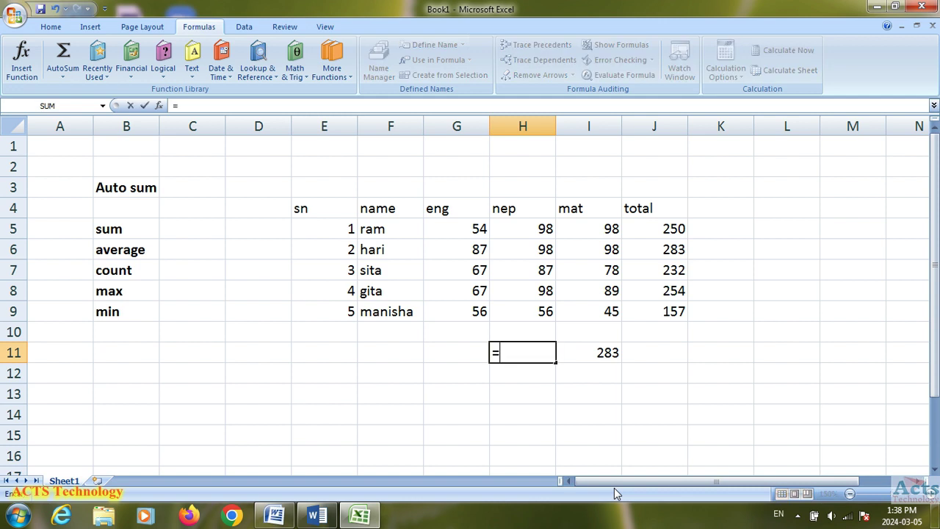
{"action": "type", "text": "min"}
{"action": "key", "text": "Tab"}
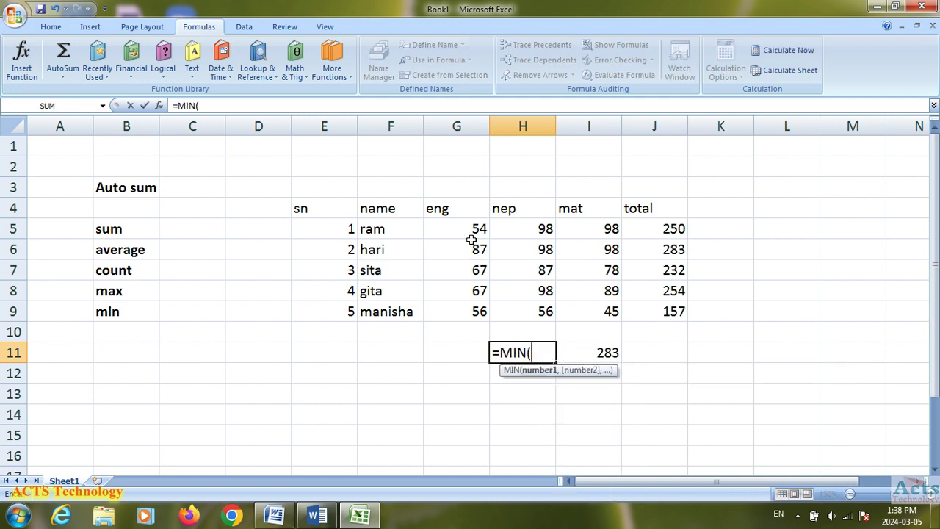
{"action": "left_click_drag", "start_coordinate": [472, 230], "coordinate": [664, 313]}
{"action": "type", "text": ")"}
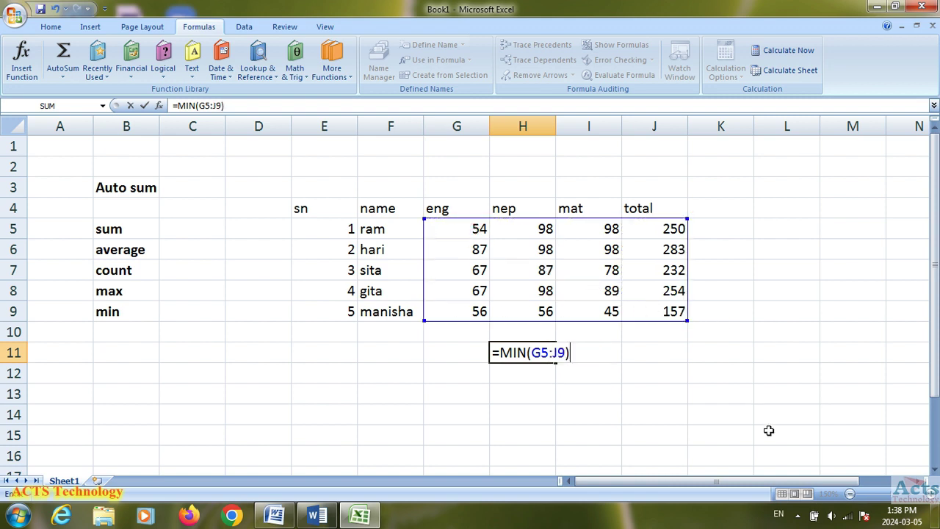
{"action": "key", "text": "Return"}
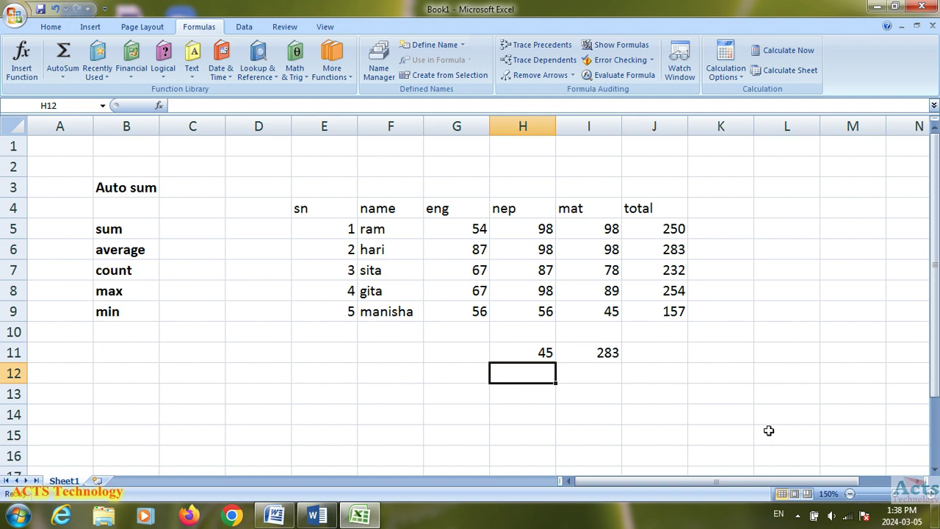
Clear the minimum and maximum formulas from cells H11:I11.
{"action": "left_click", "coordinate": [546, 354]}
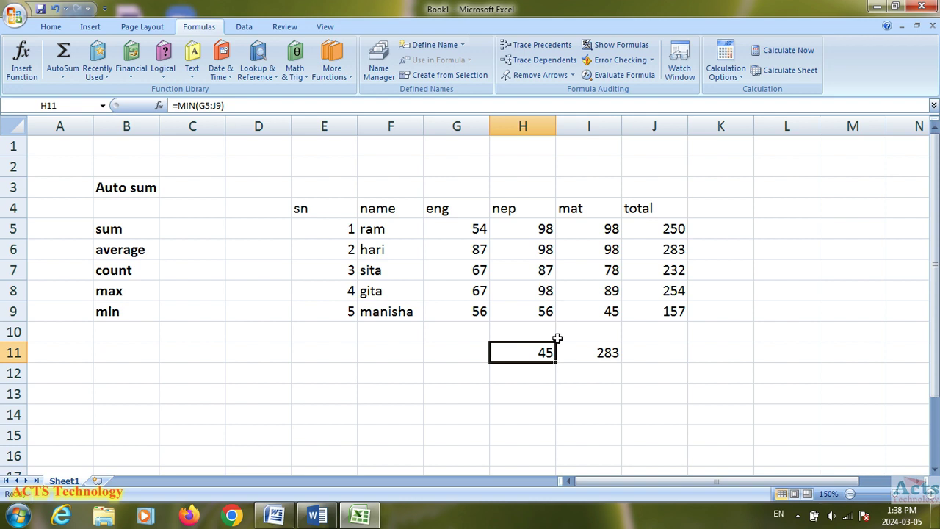
{"action": "left_click_drag", "start_coordinate": [527, 353], "coordinate": [600, 356]}
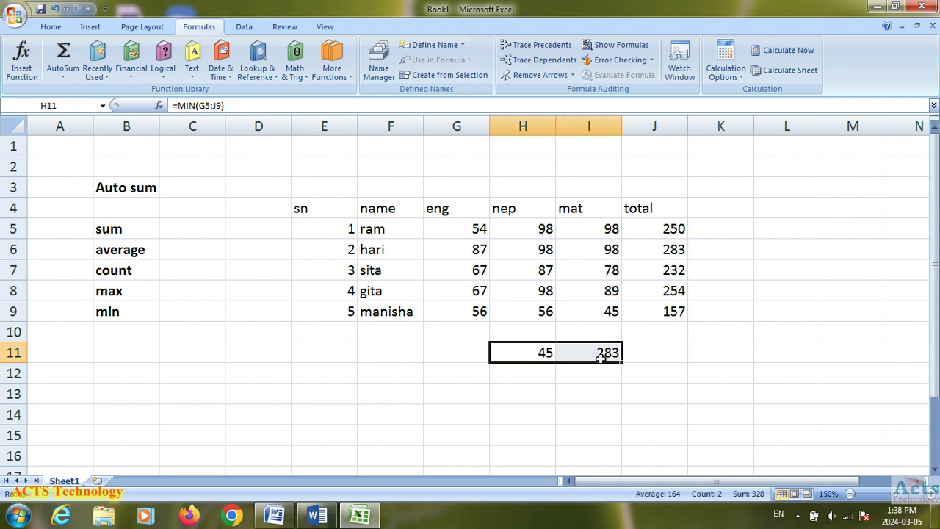
{"action": "key", "text": "Delete"}
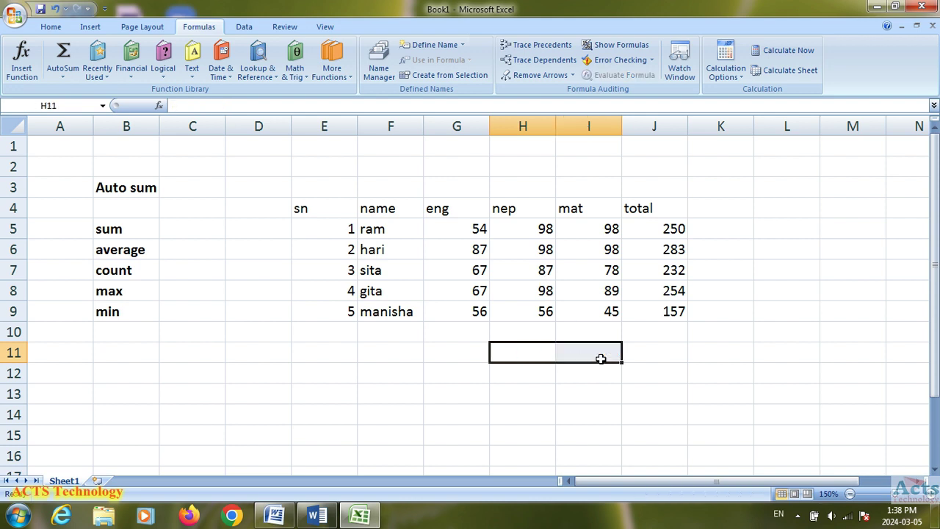
{"action": "left_click", "coordinate": [683, 348]}
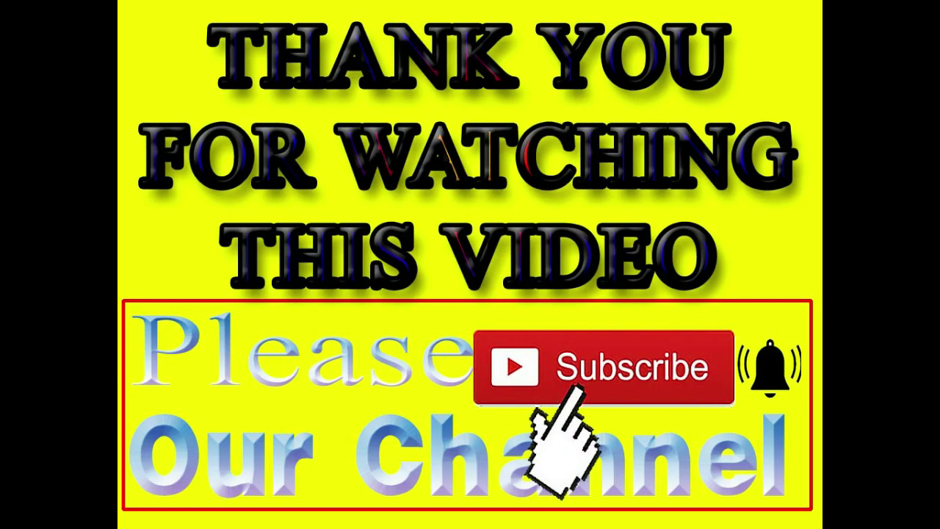